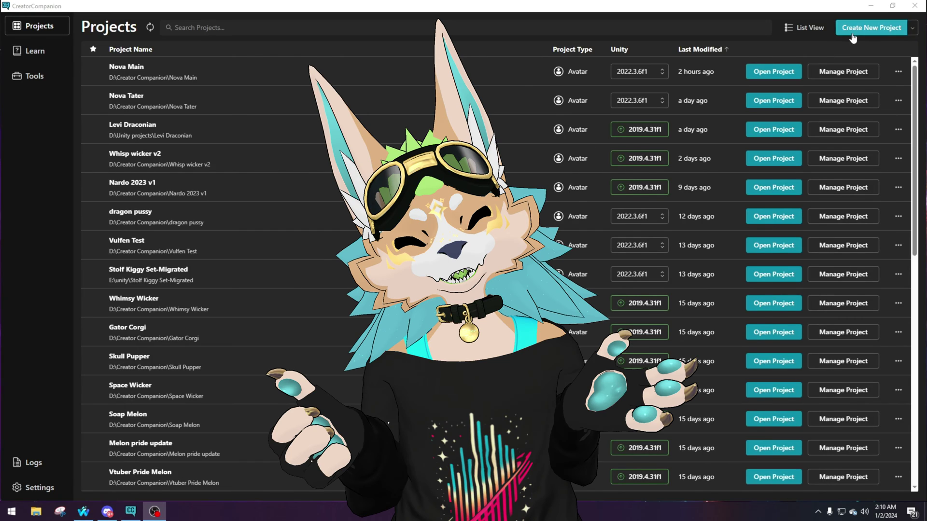
Name the new Unity 2022 Avatar project "Nova Beast Tutorial" and create it in D:\Creator Companion.
{"action": "left_click", "coordinate": [157, 140]}
{"action": "key", "text": "ctrl+BackSpace"}
{"action": "key", "text": "ctrl+BackSpace"}
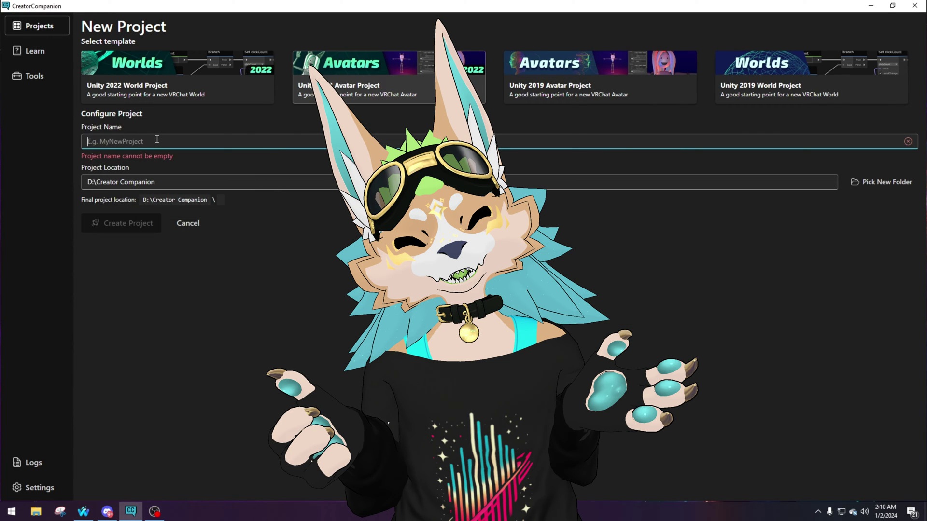
{"action": "type", "text": "Novabeast Vtuber T"}
{"action": "key", "text": "BackSpace"}
{"action": "key", "text": "BackSpace"}
{"action": "key", "text": "BackSpace"}
{"action": "key", "text": "BackSpace"}
{"action": "key", "text": "BackSpace"}
{"action": "key", "text": "BackSpace"}
{"action": "key", "text": "BackSpace"}
{"action": "key", "text": "BackSpace"}
{"action": "key", "text": "BackSpace"}
{"action": "key", "text": "BackSpace"}
{"action": "key", "text": "BackSpace"}
{"action": "key", "text": "BackSpace"}
{"action": "key", "text": "BackSpace"}
{"action": "key", "text": "BackSpace"}
{"action": "type", "text": "Beast Tutorial"}
{"action": "key", "text": "Return"}
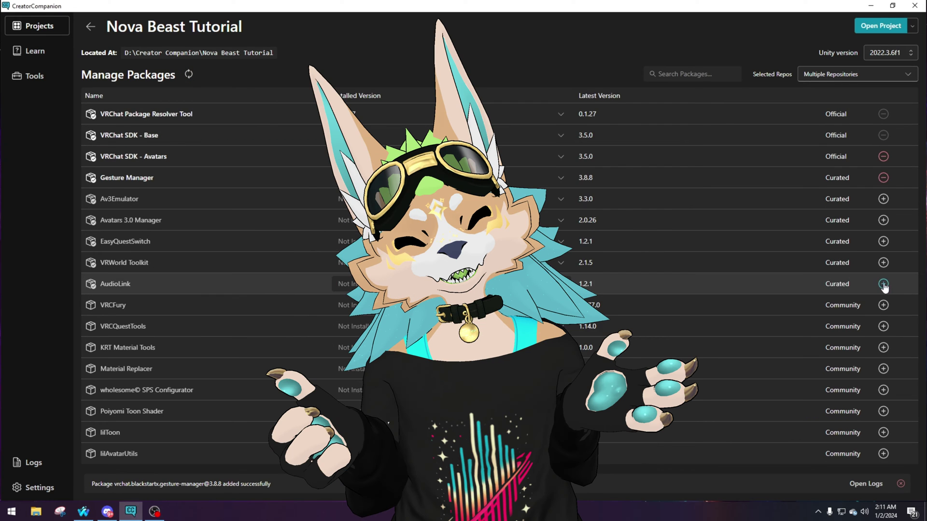
Add the lilToon package to the project and open the project in Unity.
{"action": "left_click", "coordinate": [883, 433]}
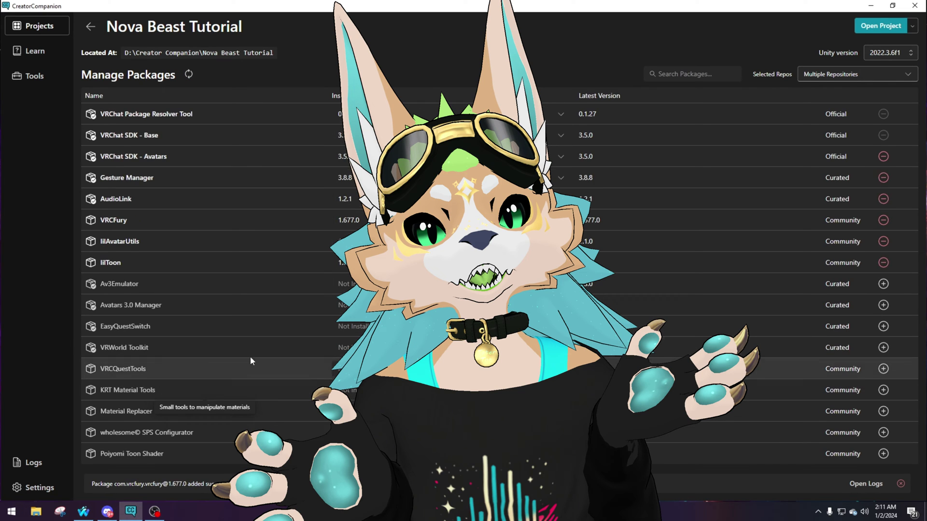
{"action": "left_click", "coordinate": [876, 25]}
{"action": "left_click", "coordinate": [871, 7]}
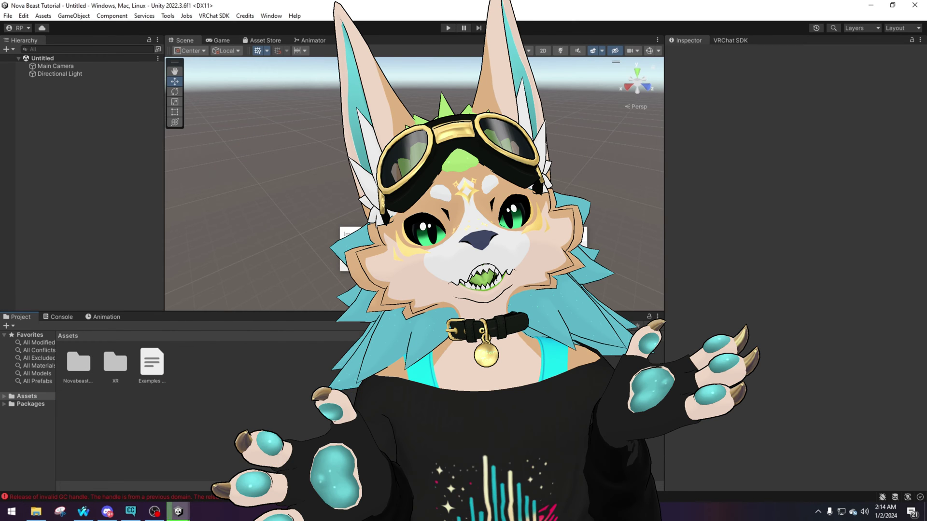
Look inside the Novabeast_V1_0 folder and delete the _Novabeast folder from Assets.
{"action": "double_click", "coordinate": [114, 376]}
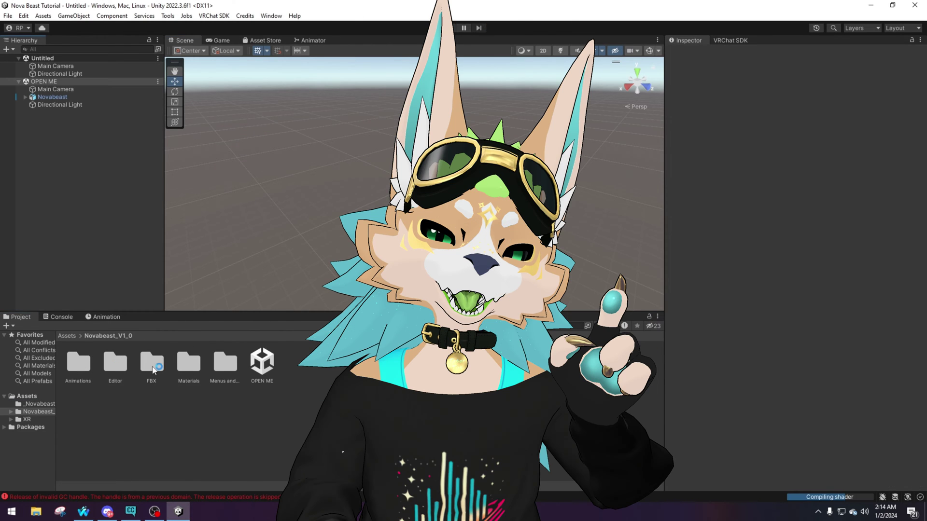
{"action": "right_click", "coordinate": [82, 360]}
{"action": "left_click", "coordinate": [107, 97]}
{"action": "key", "text": "Return"}
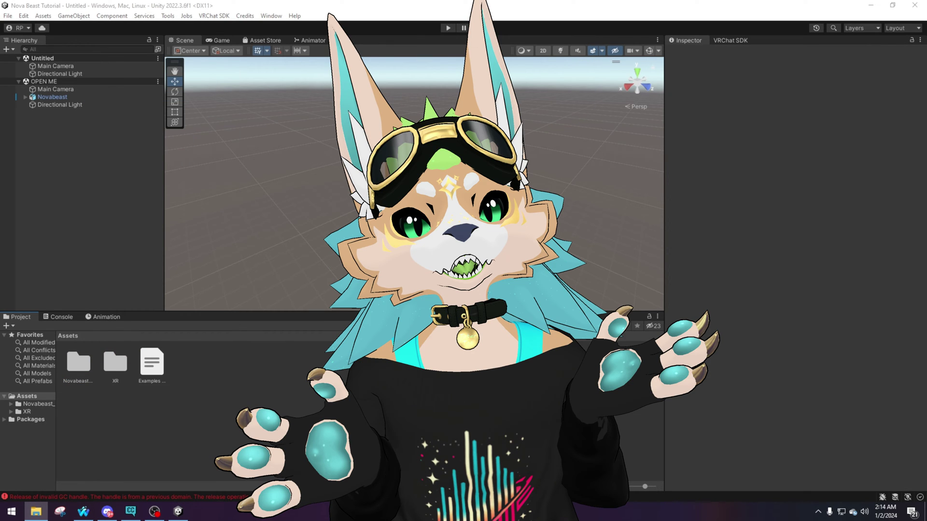
Import the NovaWarmers package into the project's assets.
{"action": "left_click_drag", "start_coordinate": [225, 420], "coordinate": [34, 400]}
{"action": "left_click", "coordinate": [244, 403]}
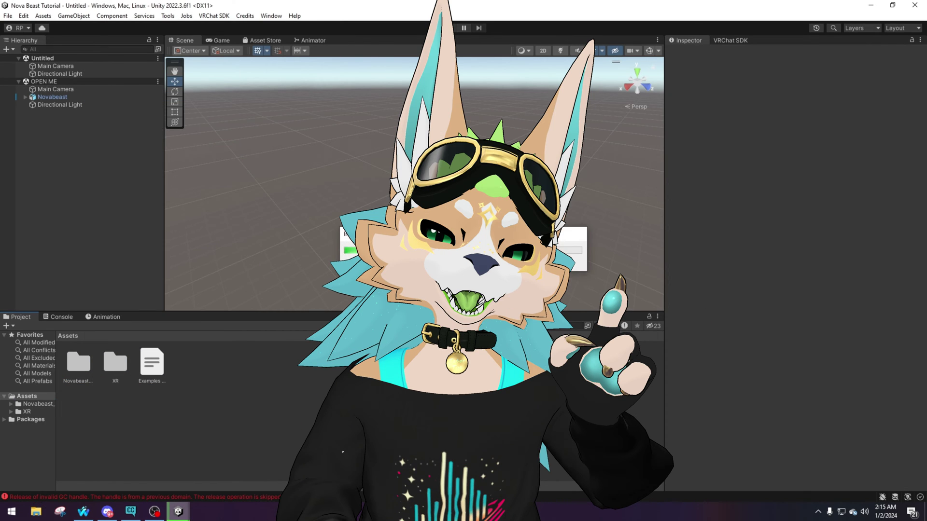
{"action": "left_click", "coordinate": [555, 122]}
Find the NovaWarmers prefab in the LunarProducts folder and attach it to the Novabeast avatar in the OPEN ME scene.
{"action": "double_click", "coordinate": [89, 364]}
{"action": "double_click", "coordinate": [188, 364]}
{"action": "double_click", "coordinate": [78, 364]}
{"action": "double_click", "coordinate": [152, 364]}
{"action": "double_click", "coordinate": [115, 365]}
{"action": "left_click_drag", "start_coordinate": [79, 365], "coordinate": [64, 98]}
Open the LilToon materials folder inside the MatsTex folder of NovaWarmers and view the avatar in the scene.
{"action": "left_click", "coordinate": [205, 336]}
{"action": "double_click", "coordinate": [119, 369]}
{"action": "double_click", "coordinate": [77, 367]}
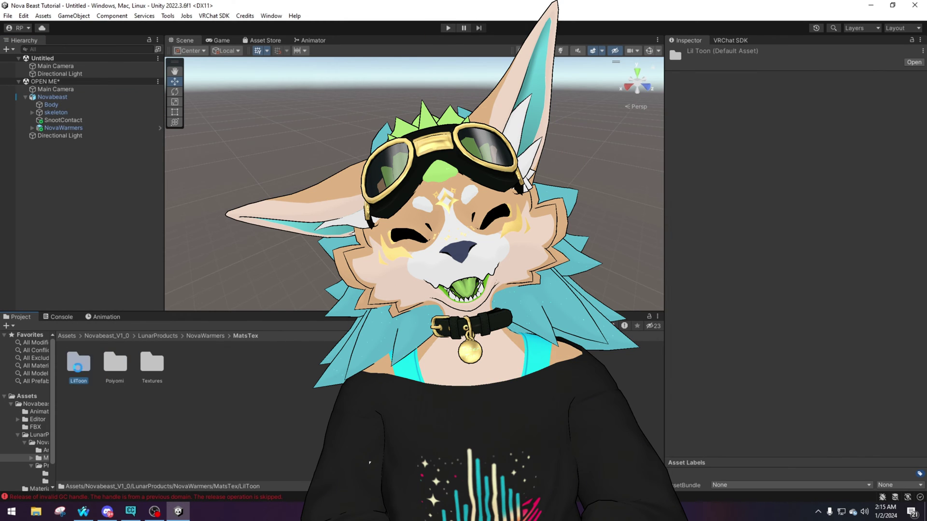
{"action": "left_click", "coordinate": [79, 369]}
{"action": "left_click", "coordinate": [273, 201]}
{"action": "right_click_drag", "start_coordinate": [274, 201], "coordinate": [338, 183]}
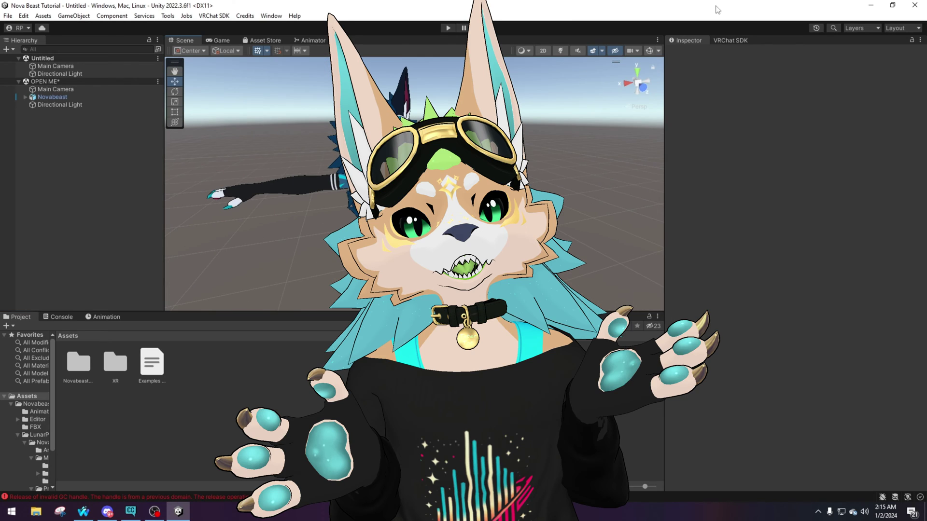
Save the OPEN ME scene in the Assets folder under the name Tutorial.
{"action": "right_click", "coordinate": [49, 81]}
{"action": "left_click", "coordinate": [80, 120]}
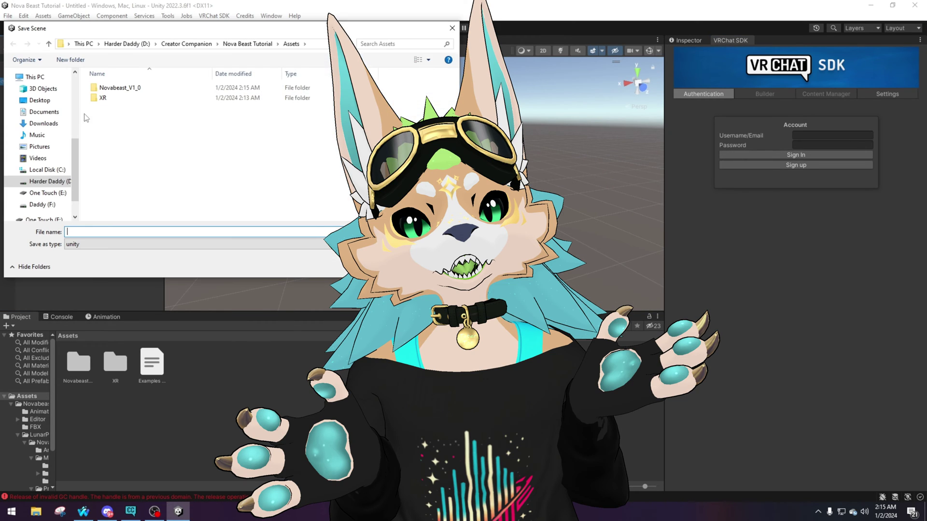
{"action": "type", "text": "Tutorial"}
{"action": "key", "text": "Return"}
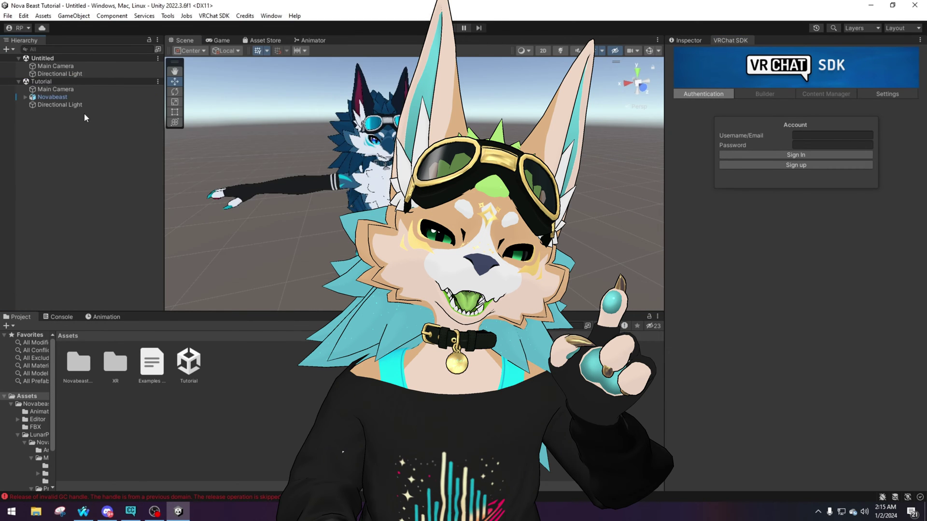
Create a prefab variant of the Novabeast avatar in the Assets folder and inspect it.
{"action": "left_click_drag", "start_coordinate": [52, 97], "coordinate": [212, 420]}
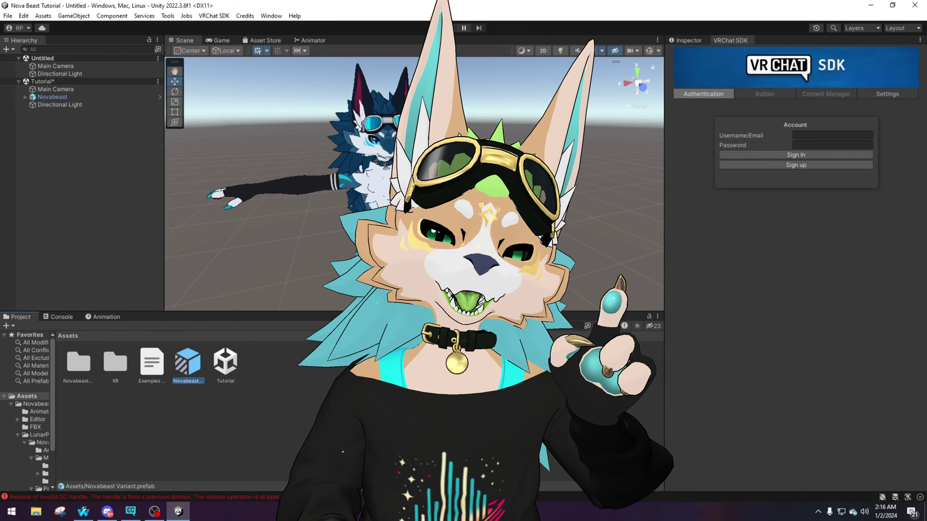
{"action": "left_click", "coordinate": [685, 40]}
Export the Novabeast Variant prefab with its dependencies as a package named tutorial.
{"action": "right_click", "coordinate": [190, 360]}
{"action": "left_click", "coordinate": [210, 181]}
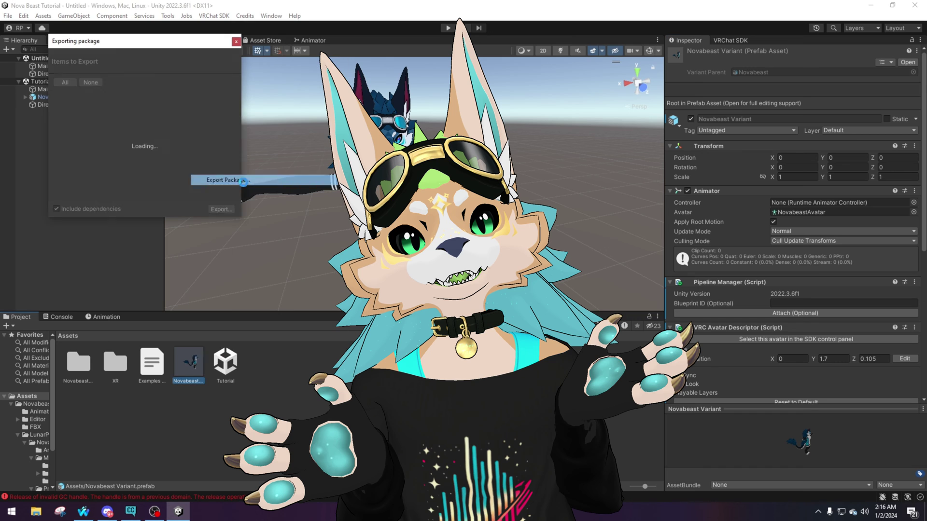
{"action": "left_click", "coordinate": [53, 103]}
{"action": "left_click", "coordinate": [230, 211]}
{"action": "left_click", "coordinate": [47, 152]}
{"action": "left_click", "coordinate": [86, 234]}
{"action": "type", "text": "tutorial"}
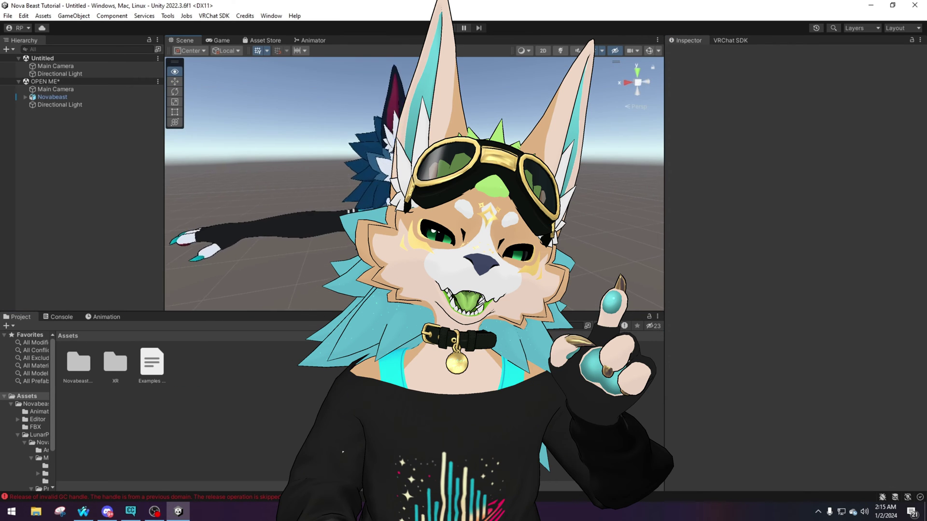
Collapse the Novabeast object in the hierarchy and return to the root Assets folder with the avatar in view.
{"action": "right_click_drag", "start_coordinate": [299, 97], "coordinate": [570, 184]}
{"action": "left_click", "coordinate": [733, 40]}
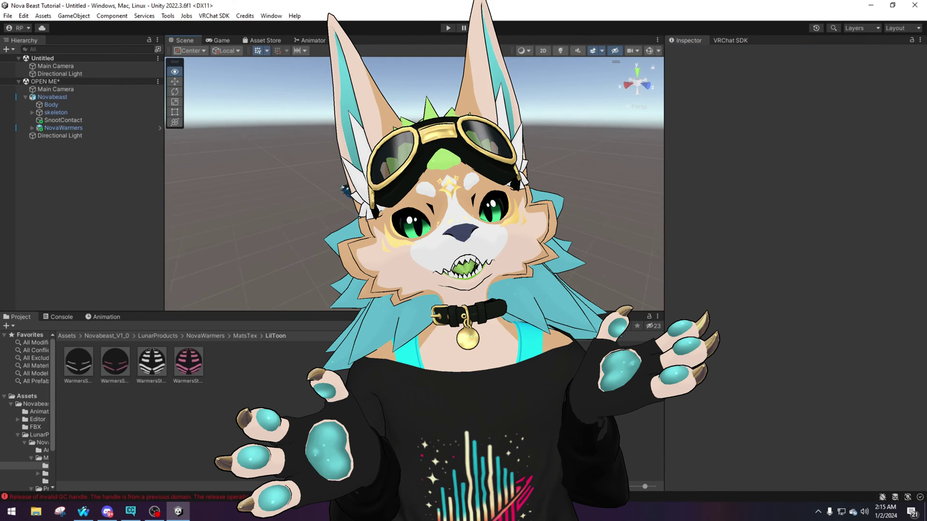
{"action": "right_click_drag", "start_coordinate": [232, 164], "coordinate": [107, 147]}
{"action": "left_click", "coordinate": [25, 97]}
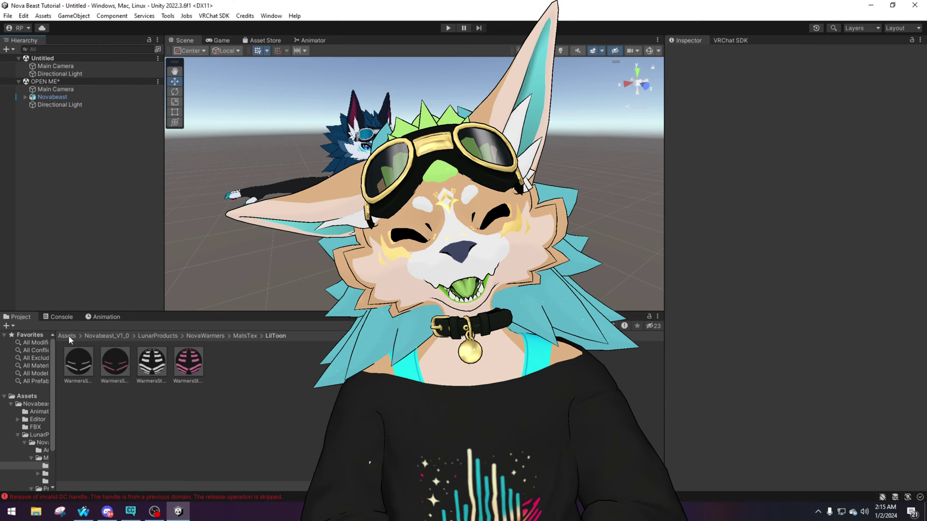
{"action": "left_click", "coordinate": [67, 335]}
{"action": "right_click_drag", "start_coordinate": [349, 92], "coordinate": [451, 140]}
{"action": "key", "text": "w"}
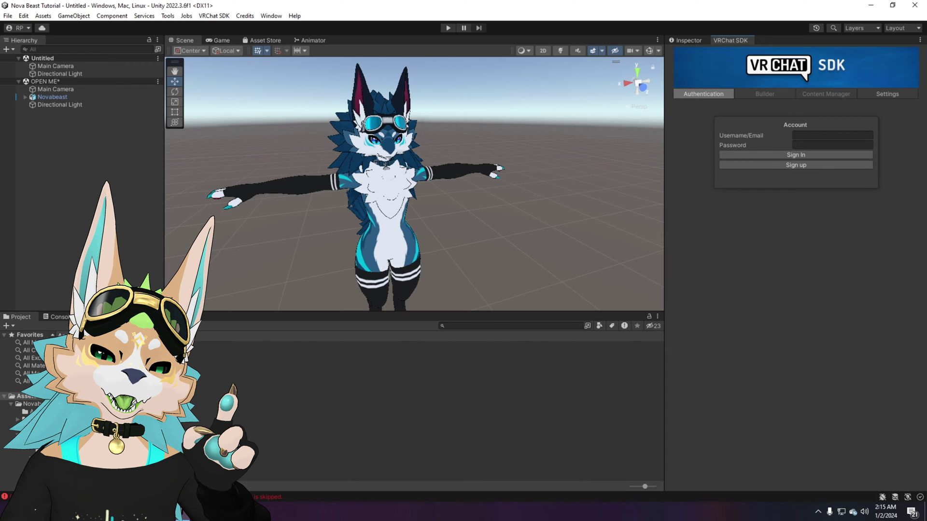
Save the OPEN ME scene as Tutorial in the project's Assets folder.
{"action": "right_click", "coordinate": [50, 81]}
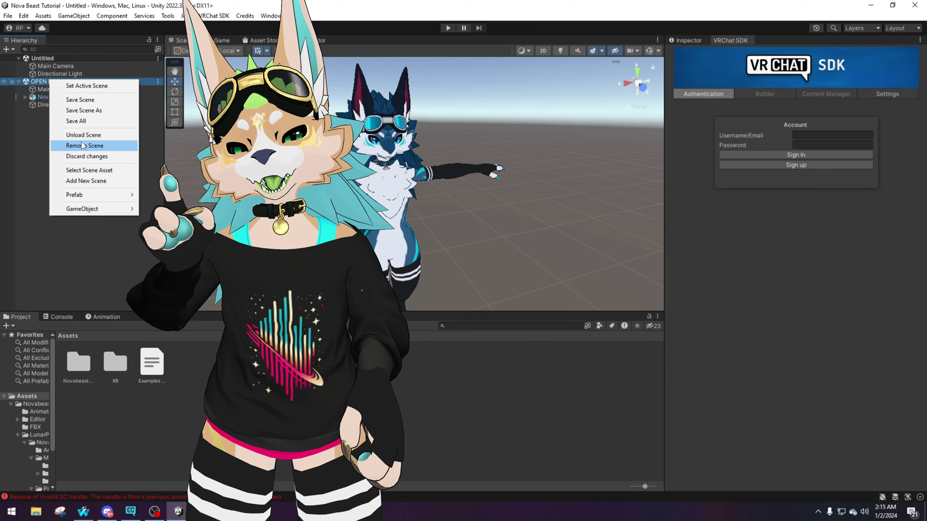
{"action": "left_click", "coordinate": [78, 122]}
{"action": "type", "text": "T"}
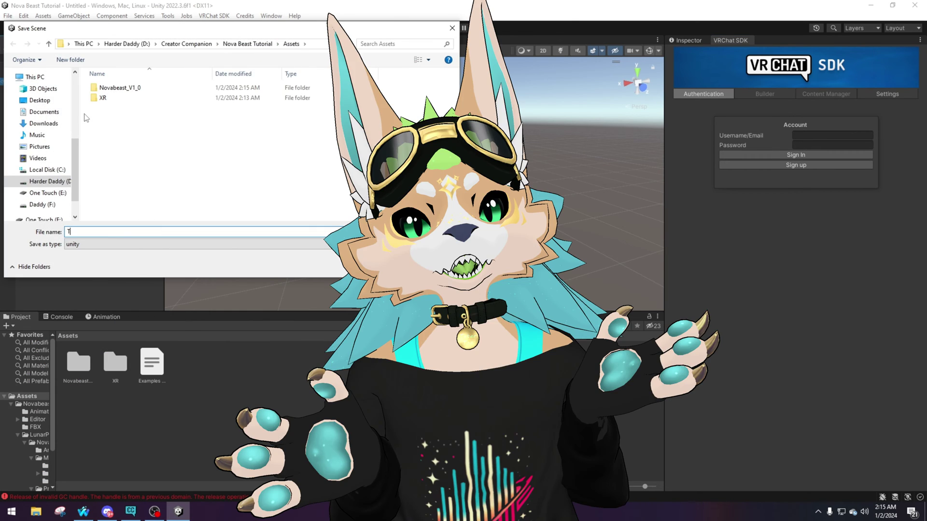
{"action": "type", "text": "utorial"}
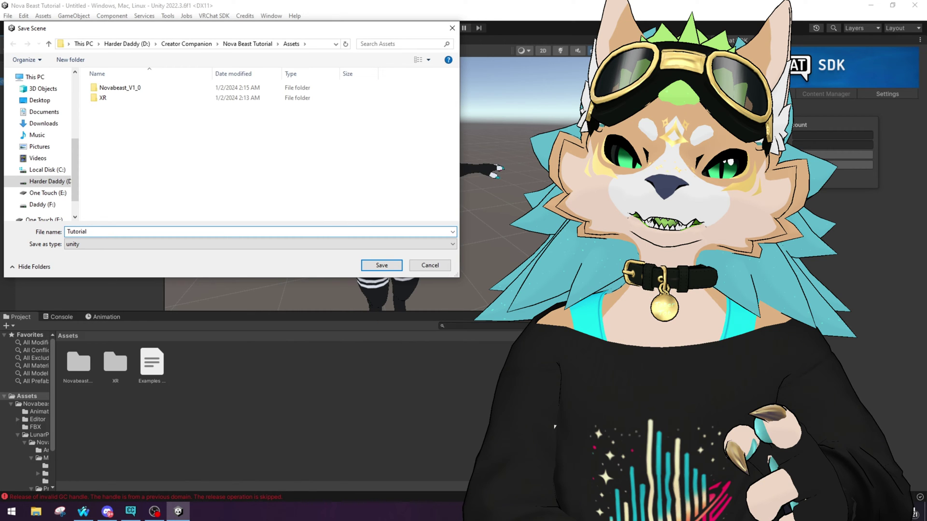
{"action": "key", "text": "Return"}
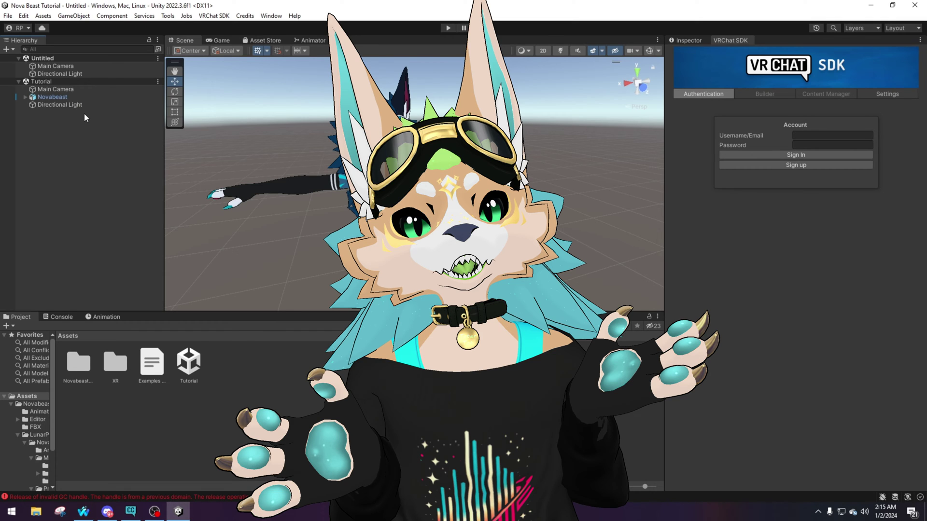
Turn the Novabeast avatar into a prefab variant in Assets and show its properties.
{"action": "left_click_drag", "start_coordinate": [52, 97], "coordinate": [371, 375]}
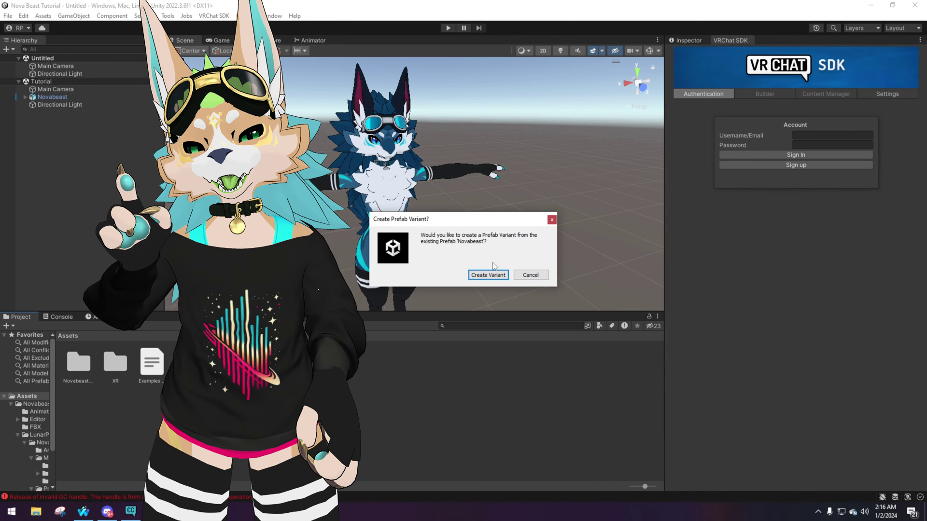
{"action": "left_click", "coordinate": [488, 273]}
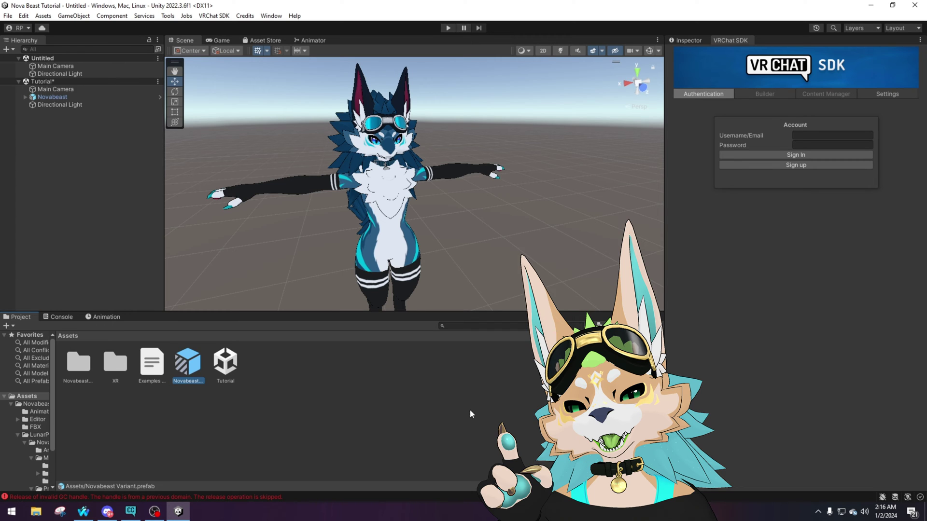
{"action": "left_click", "coordinate": [686, 41]}
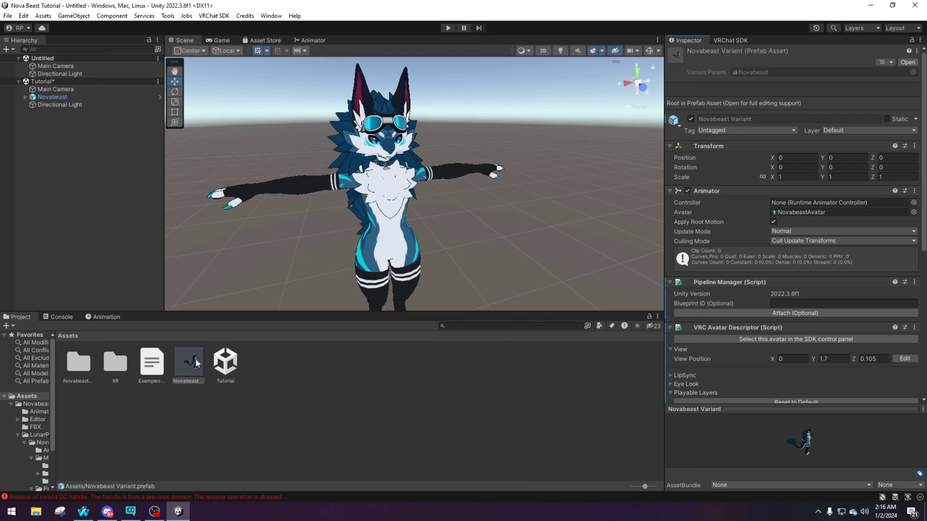
Export the Novabeast Variant prefab as a package including dependencies, with tutorial as the file name.
{"action": "right_click", "coordinate": [190, 360]}
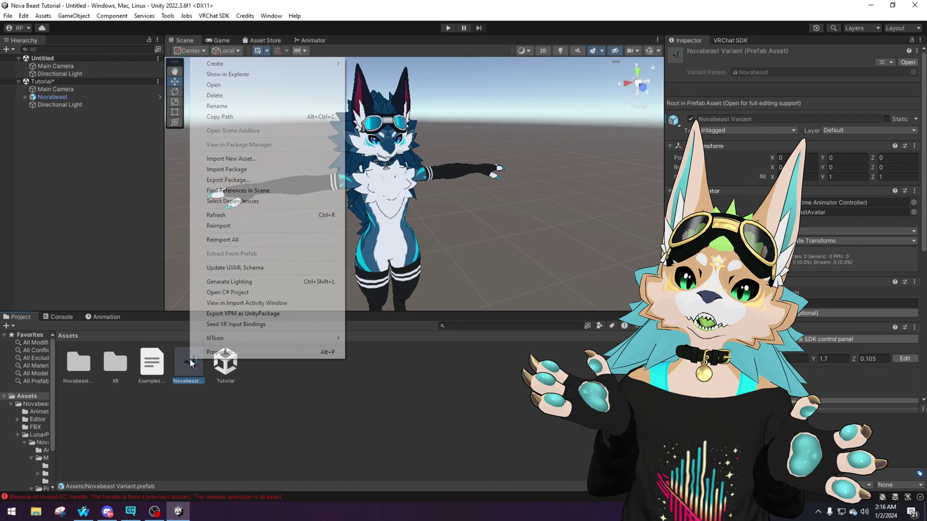
{"action": "left_click", "coordinate": [228, 179]}
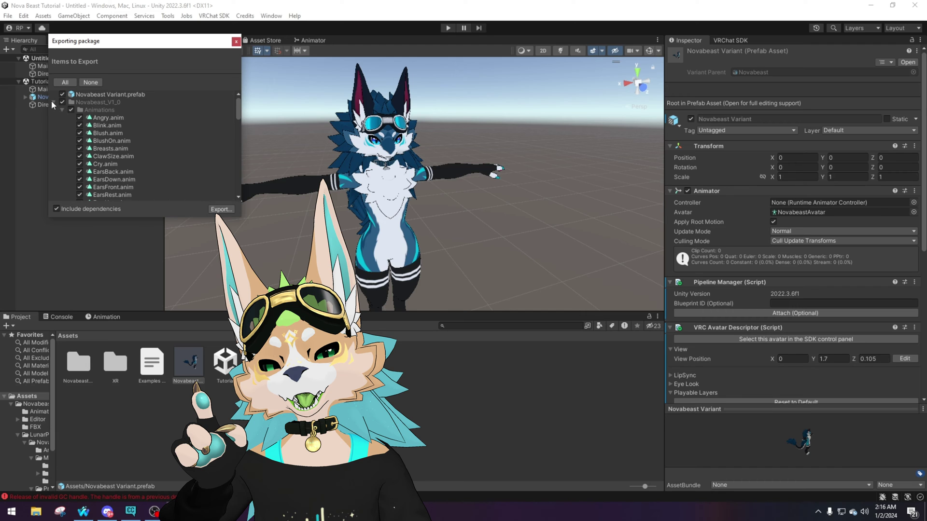
{"action": "left_click", "coordinate": [53, 102]}
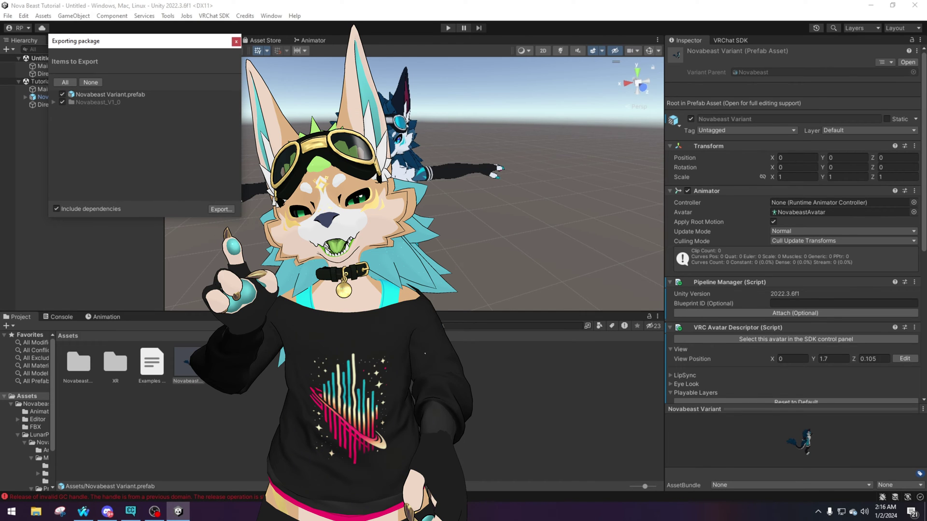
{"action": "left_click", "coordinate": [222, 209]}
{"action": "type", "text": "tutorial"}
Create a folder named Tutorial on the desktop as the location for the exported package.
{"action": "left_click", "coordinate": [40, 127]}
{"action": "right_click", "coordinate": [155, 185]}
{"action": "mouse_move", "coordinate": [218, 396]}
{"action": "left_click", "coordinate": [316, 398]}
{"action": "type", "text": "Tutorial"}
{"action": "key", "text": "Return"}
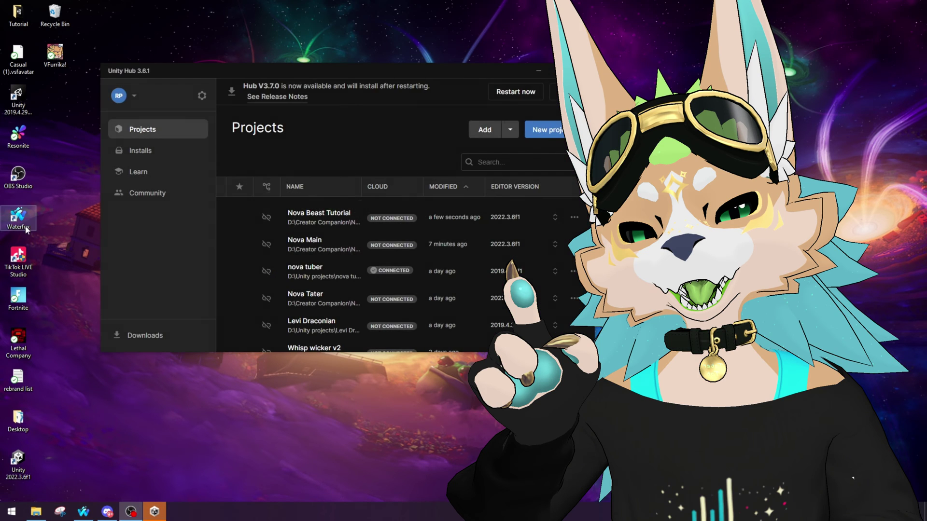
In Unity Hub, create a 3D project named "Nova Beast Tutorial" with editor version 2019.4.31f1.
{"action": "left_click", "coordinate": [562, 133]}
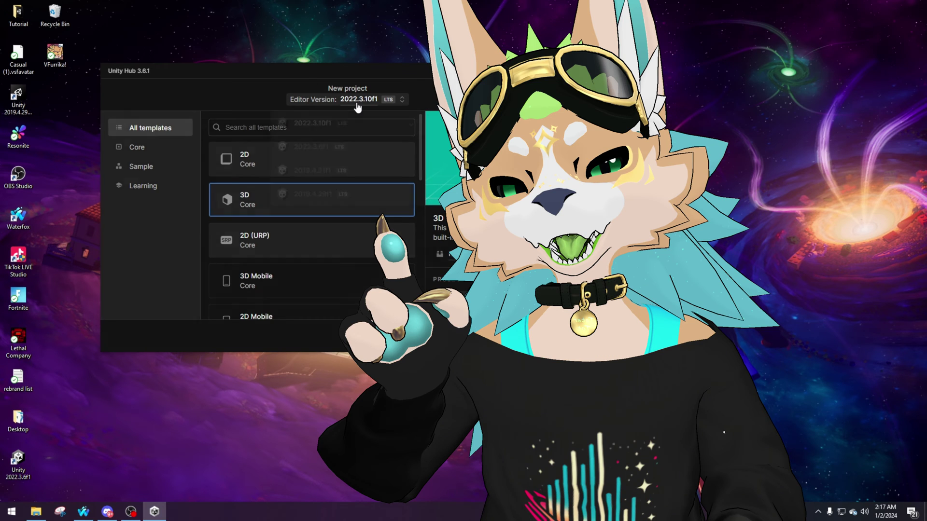
{"action": "left_click", "coordinate": [358, 104]}
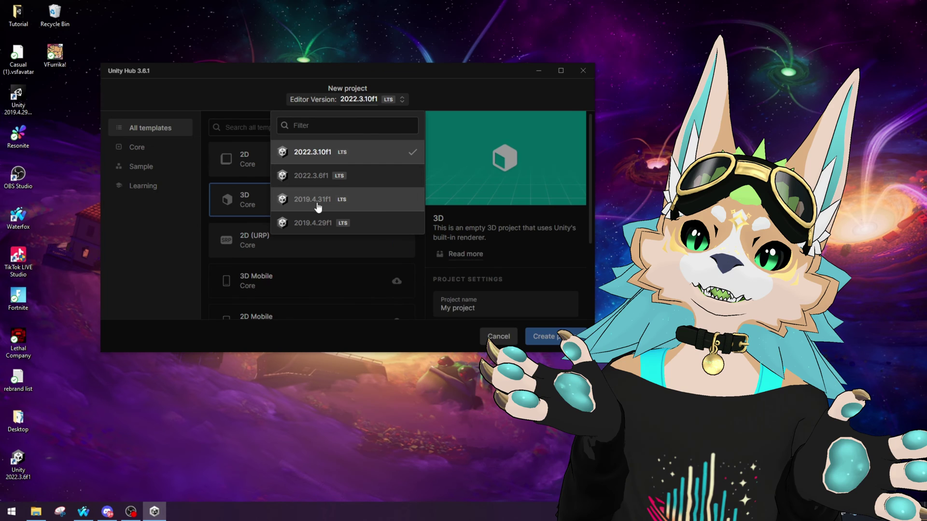
{"action": "left_click", "coordinate": [330, 208]}
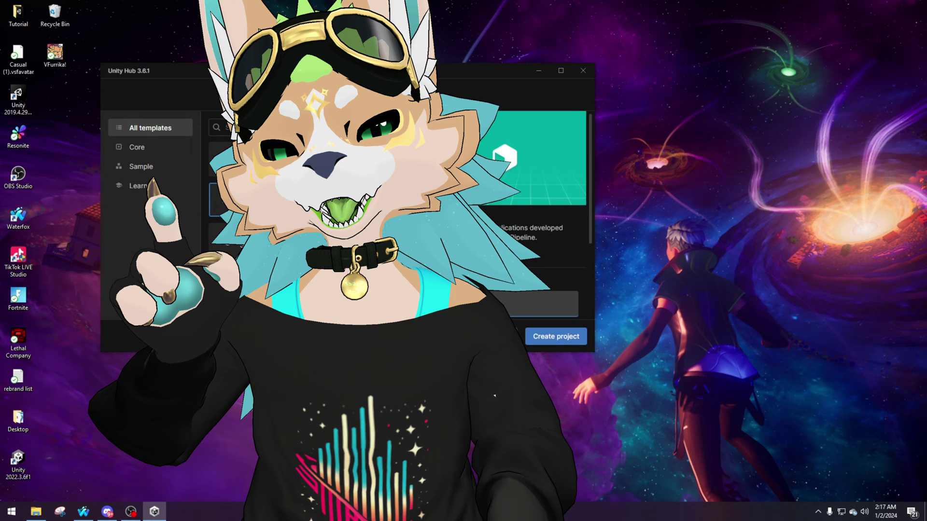
{"action": "type", "text": "Nova"}
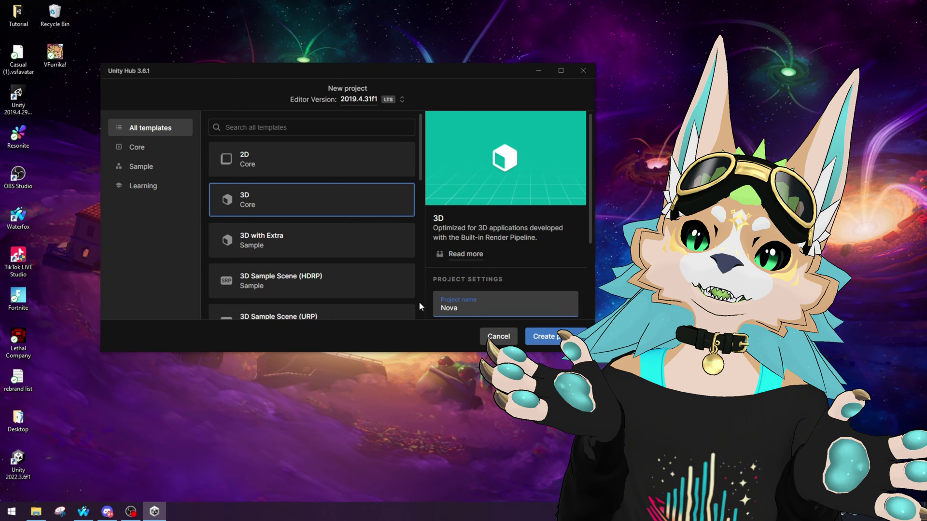
{"action": "type", "text": " Beast Tutorial"}
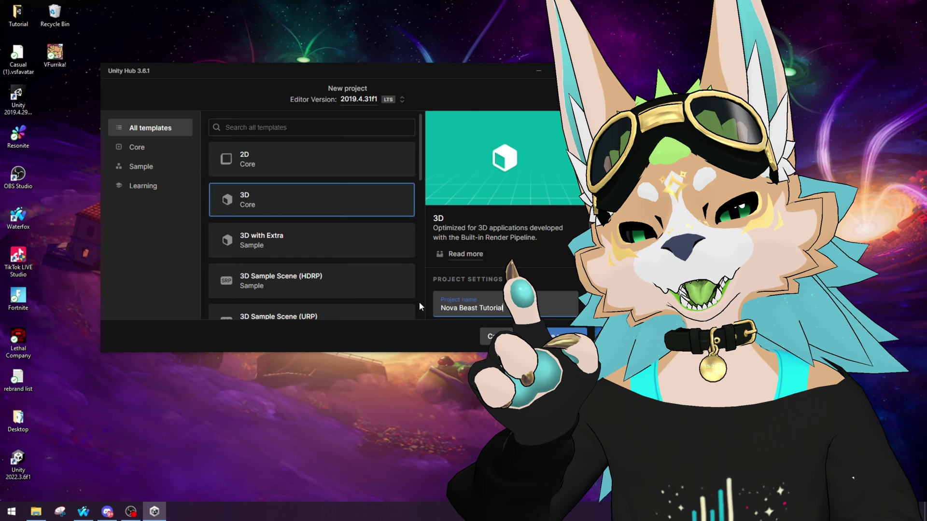
{"action": "key", "text": "Return"}
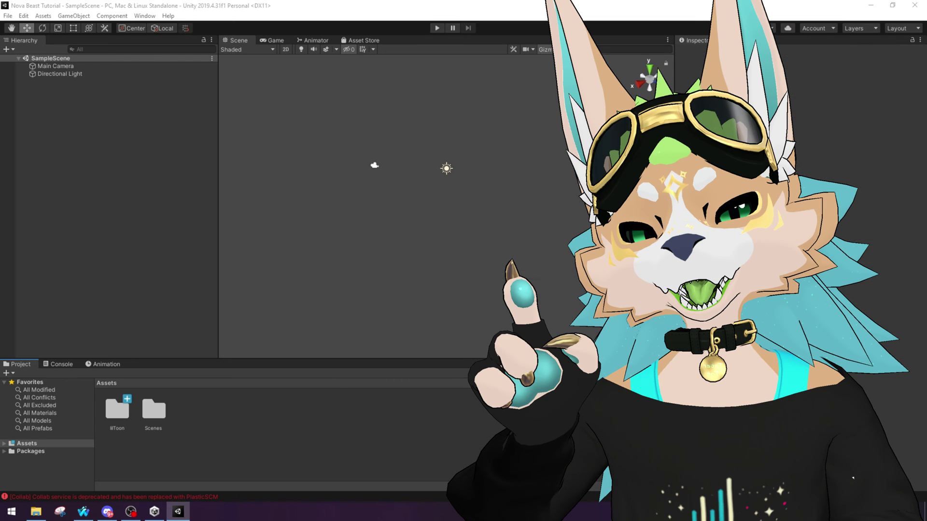
Import the package containing UniGLTF, VRM and VRMShaders into the new project.
{"action": "left_click", "coordinate": [243, 403]}
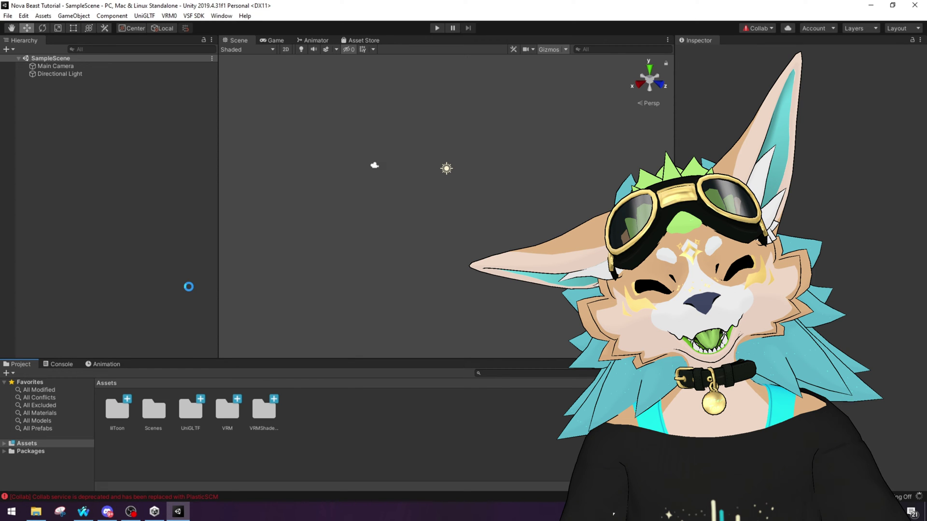
{"action": "left_click", "coordinate": [761, 28]}
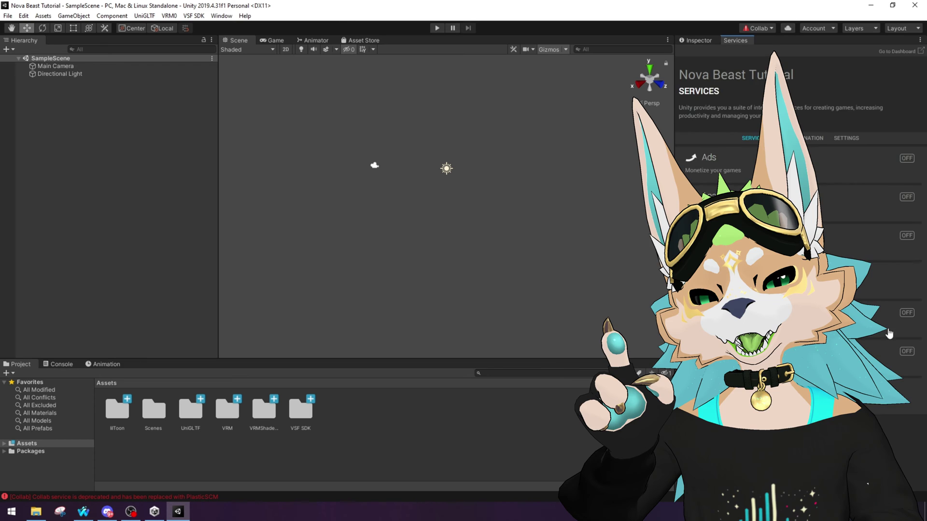
{"action": "left_click", "coordinate": [910, 89]}
{"action": "right_click", "coordinate": [741, 43]}
{"action": "left_click", "coordinate": [759, 61]}
Clear the Collab deprecation error from the console and return to the project files.
{"action": "left_click", "coordinate": [58, 364]}
{"action": "left_click", "coordinate": [10, 373]}
{"action": "left_click", "coordinate": [20, 364]}
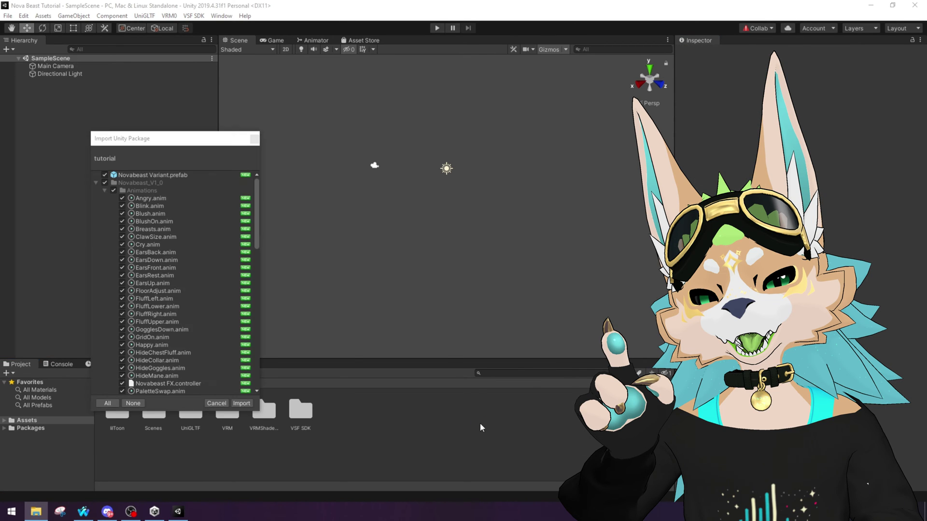
Import the whole tutorial package and add the Novabeast Variant prefab to the scene.
{"action": "left_click", "coordinate": [252, 406]}
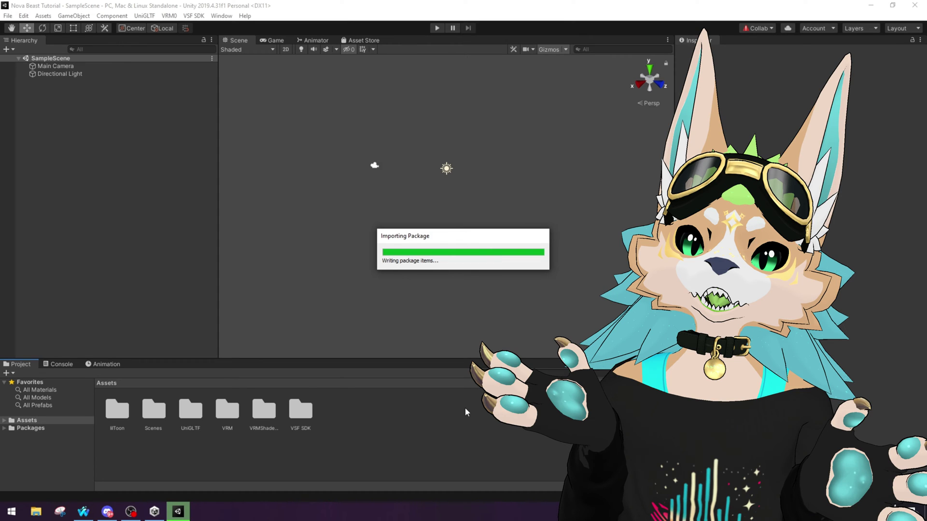
{"action": "left_click_drag", "start_coordinate": [379, 411], "coordinate": [124, 166]}
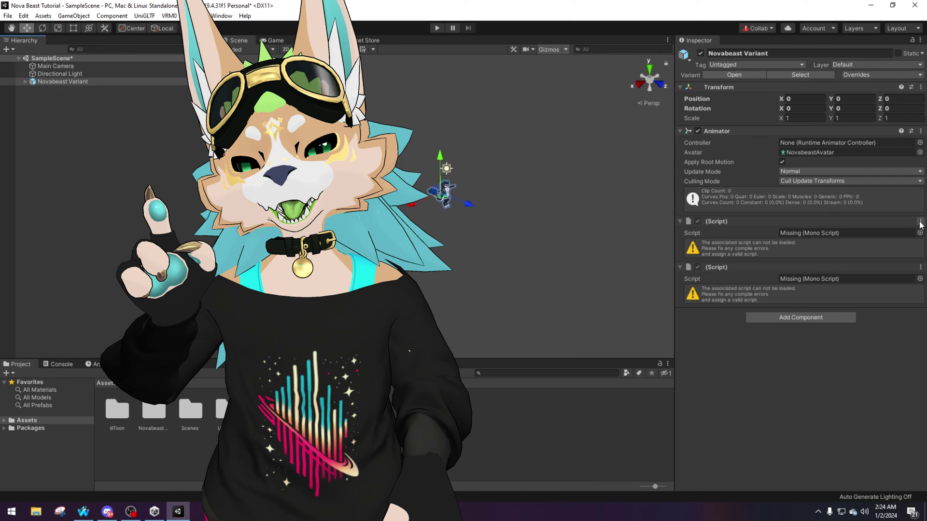
Remove both missing-script components from the Novabeast Variant, leaving only its Transform and Animator.
{"action": "left_click", "coordinate": [920, 222]}
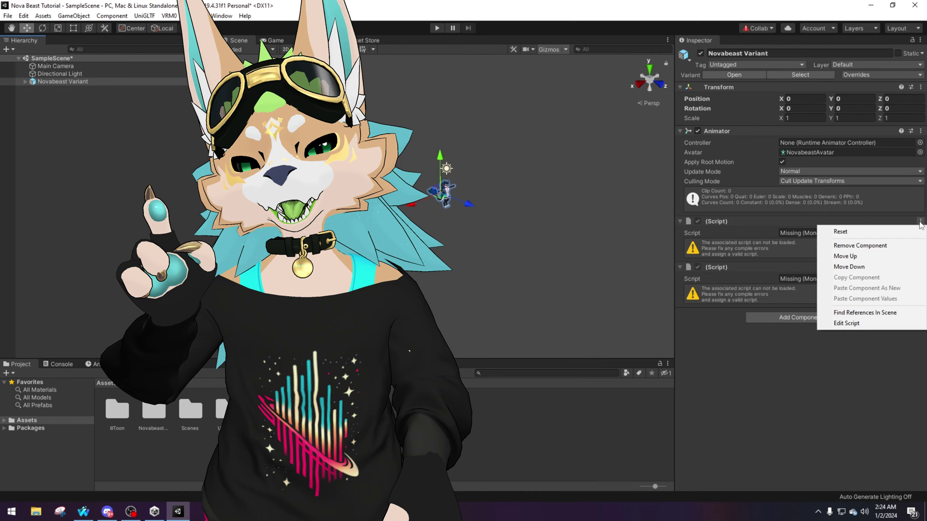
{"action": "left_click", "coordinate": [875, 246]}
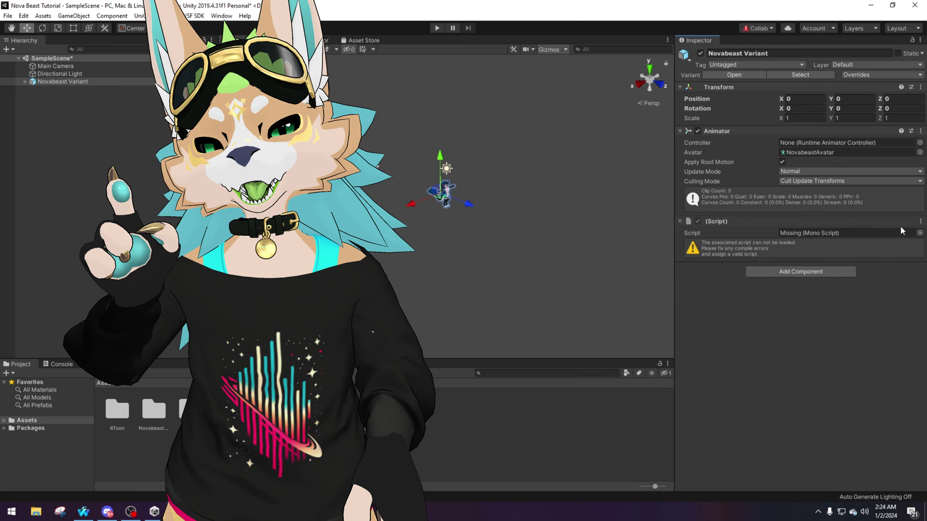
{"action": "left_click", "coordinate": [920, 222]}
{"action": "left_click", "coordinate": [864, 246]}
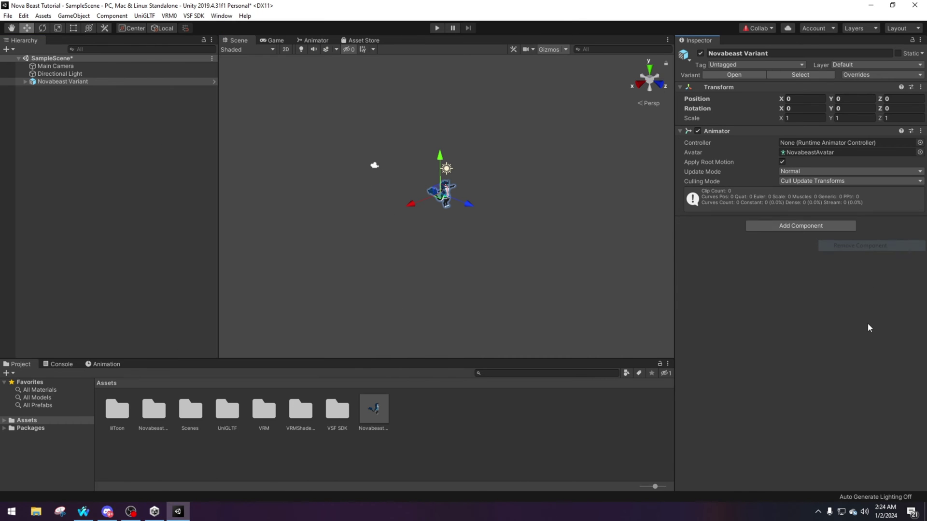
{"action": "left_click", "coordinate": [153, 156]}
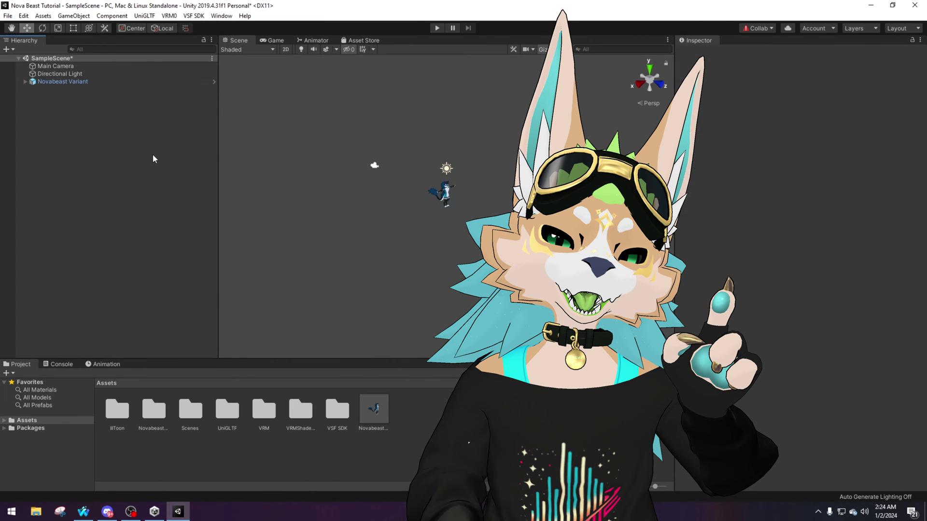
Select the avatar's Body mesh, look through its blend shapes and try out the breasts slider.
{"action": "middle_click_drag", "start_coordinate": [457, 209], "coordinate": [416, 216]}
{"action": "left_click_drag", "start_coordinate": [411, 203], "coordinate": [392, 205], "text": "alt"}
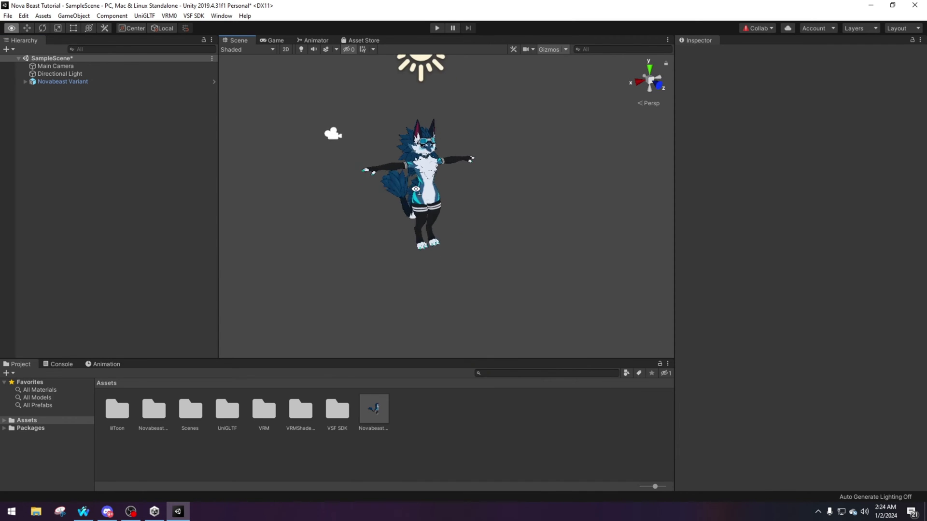
{"action": "left_click", "coordinate": [84, 82]}
{"action": "left_click", "coordinate": [541, 208]}
{"action": "left_click", "coordinate": [478, 193]}
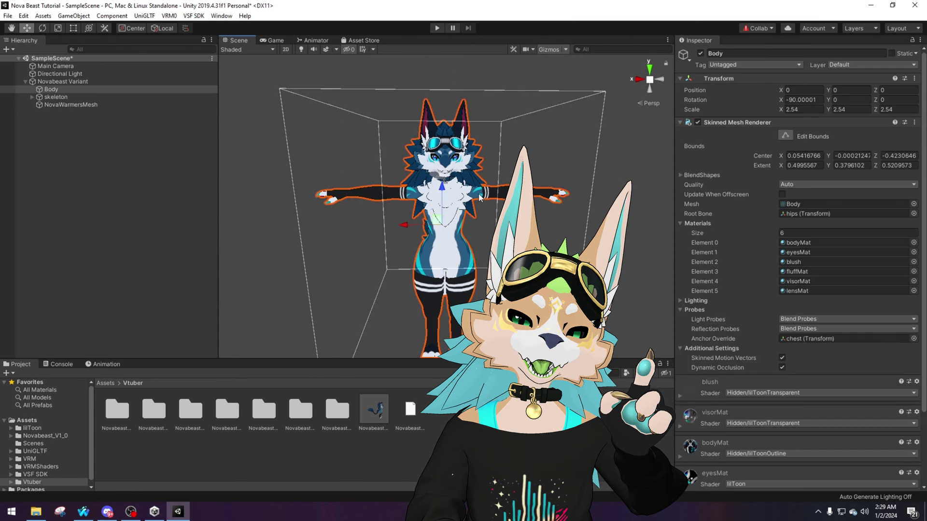
{"action": "left_click", "coordinate": [502, 193]}
{"action": "left_click", "coordinate": [457, 241]}
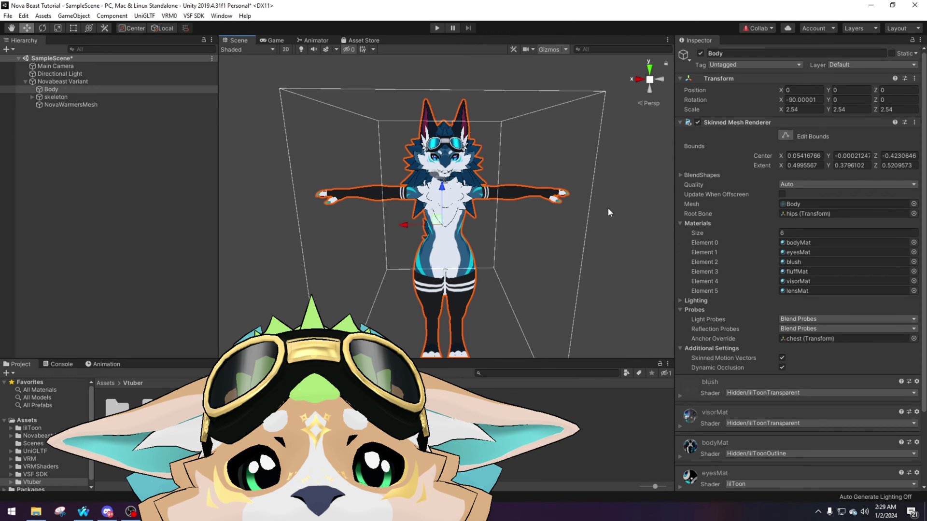
{"action": "left_click", "coordinate": [680, 175]}
{"action": "scroll", "coordinate": [744, 251], "scroll_direction": "down", "scroll_amount": 10}
{"action": "scroll", "coordinate": [767, 207], "scroll_direction": "up", "scroll_amount": 8}
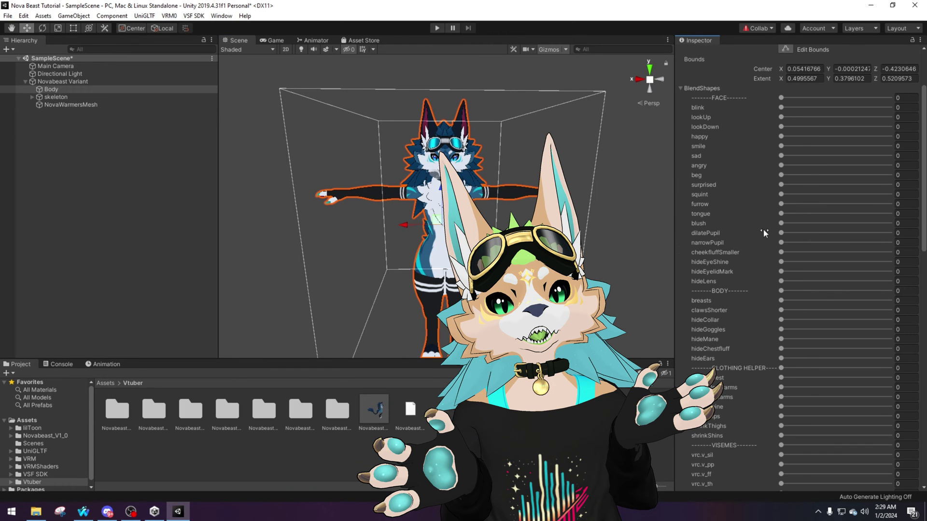
{"action": "left_click_drag", "start_coordinate": [781, 300], "coordinate": [890, 310]}
{"action": "left_click_drag", "start_coordinate": [826, 330], "coordinate": [694, 335]}
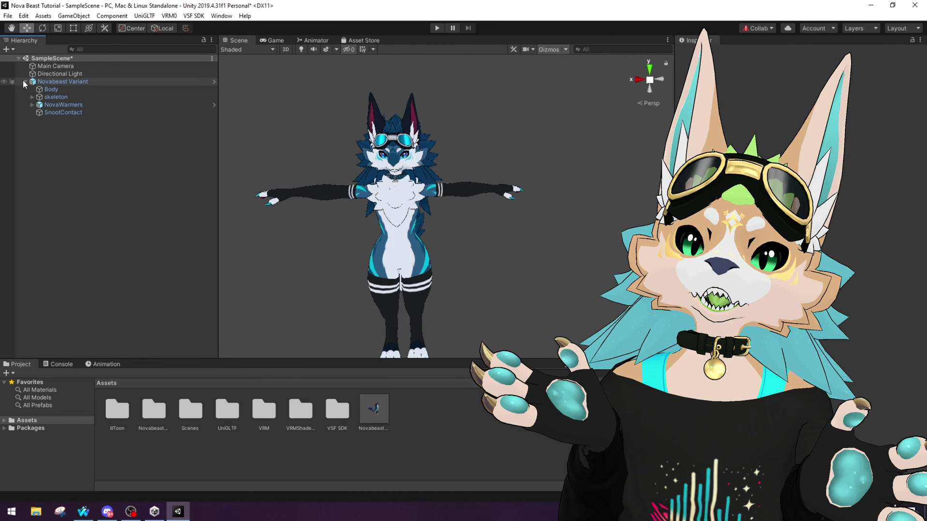
Unpack the Novabeast Variant prefab completely, including the nested NovaWarmers prefab.
{"action": "right_click", "coordinate": [54, 104]}
{"action": "right_click", "coordinate": [49, 81]}
{"action": "left_click", "coordinate": [85, 191]}
Move the NovaWarmersMesh object out of NovaWarmers and directly under Novabeast Variant.
{"action": "left_click", "coordinate": [32, 105]}
{"action": "left_click", "coordinate": [38, 112]}
{"action": "left_click_drag", "start_coordinate": [68, 128], "coordinate": [63, 81]}
Nest the NovaWarmers hips and spine bones under the matching bones of the avatar's skeleton.
{"action": "left_click_drag", "start_coordinate": [97, 112], "coordinate": [87, 96]}
{"action": "left_click_drag", "start_coordinate": [77, 127], "coordinate": [73, 104]}
{"action": "left_click", "coordinate": [46, 143]}
{"action": "left_click_drag", "start_coordinate": [94, 150], "coordinate": [65, 112]}
Nest the NovaWarmers leg bones under the matching leg bones of the avatar's skeleton.
{"action": "left_click_drag", "start_coordinate": [92, 166], "coordinate": [72, 151]}
{"action": "left_click_drag", "start_coordinate": [97, 174], "coordinate": [78, 158]}
{"action": "mouse_move", "coordinate": [102, 197]}
{"action": "left_mouse_down"}
{"action": "mouse_move", "coordinate": [98, 167]}
{"action": "mouse_move", "coordinate": [88, 190]}
{"action": "left_mouse_up"}
{"action": "left_click_drag", "start_coordinate": [99, 228], "coordinate": [88, 212]}
{"action": "left_click", "coordinate": [45, 143]}
{"action": "mouse_move", "coordinate": [85, 167]}
{"action": "left_mouse_down"}
{"action": "mouse_move", "coordinate": [76, 152]}
{"action": "mouse_move", "coordinate": [78, 166]}
{"action": "left_mouse_up"}
{"action": "left_click_drag", "start_coordinate": [102, 205], "coordinate": [87, 174]}
{"action": "mouse_move", "coordinate": [109, 221]}
{"action": "left_mouse_down"}
{"action": "mouse_move", "coordinate": [108, 198]}
{"action": "mouse_move", "coordinate": [97, 220]}
{"action": "left_mouse_up"}
Nest the NovaWarmers chest bone under the chest bone of the avatar's skeleton.
{"action": "key", "text": "f"}
{"action": "middle_click_drag", "start_coordinate": [528, 181], "coordinate": [515, 303]}
{"action": "scroll", "coordinate": [516, 303], "scroll_direction": "up", "scroll_amount": 2}
{"action": "left_click", "coordinate": [66, 221]}
{"action": "left_click", "coordinate": [45, 151]}
{"action": "left_click", "coordinate": [53, 128]}
{"action": "left_click_drag", "start_coordinate": [82, 136], "coordinate": [72, 120]}
Nest the NovaWarmers left shoulder and arm bones under the matching left shoulder and arm bones.
{"action": "left_click", "coordinate": [59, 213]}
{"action": "left_click_drag", "start_coordinate": [91, 220], "coordinate": [85, 166]}
{"action": "left_click_drag", "start_coordinate": [116, 243], "coordinate": [109, 197]}
Nest the NovaWarmers left finger bones under the matching finger bones of the left hand.
{"action": "left_click", "coordinate": [93, 212]}
{"action": "left_click_drag", "start_coordinate": [131, 220], "coordinate": [116, 204]}
{"action": "left_click", "coordinate": [99, 221]}
{"action": "left_click_drag", "start_coordinate": [145, 228], "coordinate": [123, 213]}
{"action": "left_click", "coordinate": [86, 197]}
{"action": "mouse_move", "coordinate": [123, 243]}
{"action": "left_mouse_down"}
{"action": "mouse_move", "coordinate": [111, 205]}
{"action": "mouse_move", "coordinate": [125, 232]}
{"action": "left_mouse_up"}
{"action": "left_click", "coordinate": [86, 220]}
Nest the NovaWarmers left thumb bones under the matching left thumb bones, including NWarmers_thumb3_l.
{"action": "left_click", "coordinate": [93, 244]}
{"action": "mouse_move", "coordinate": [126, 243]}
{"action": "left_mouse_down"}
{"action": "mouse_move", "coordinate": [110, 228]}
{"action": "mouse_move", "coordinate": [114, 236]}
{"action": "left_mouse_up"}
{"action": "left_click", "coordinate": [99, 251]}
{"action": "left_click_drag", "start_coordinate": [137, 259], "coordinate": [126, 244]}
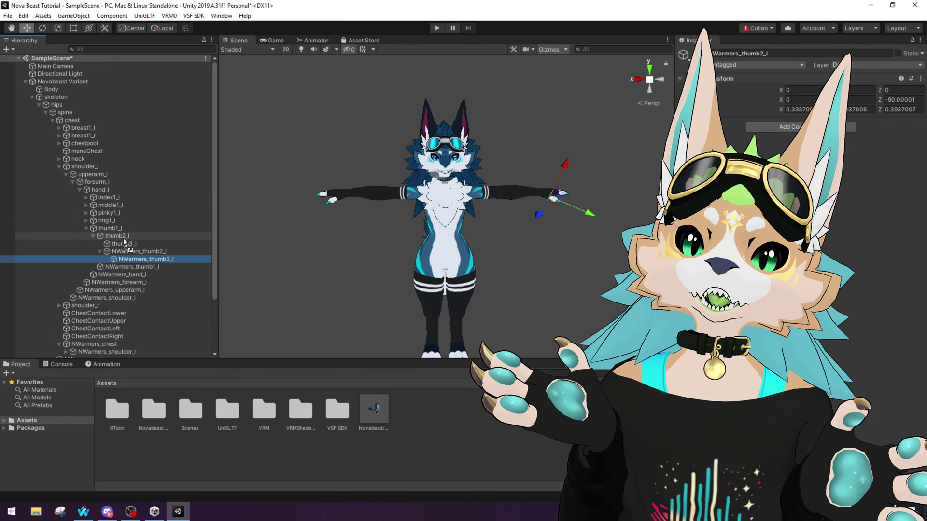
{"action": "left_click_drag", "start_coordinate": [127, 244], "coordinate": [125, 240]}
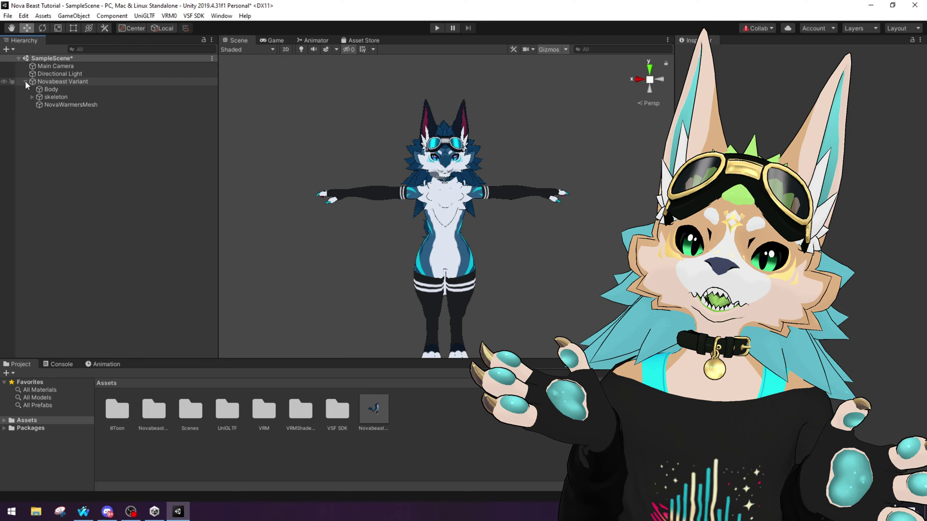
Start an Export to VRM 0.x for the Novabeast Variant and show the exporter's information fields.
{"action": "left_click", "coordinate": [25, 82]}
{"action": "left_click", "coordinate": [56, 81]}
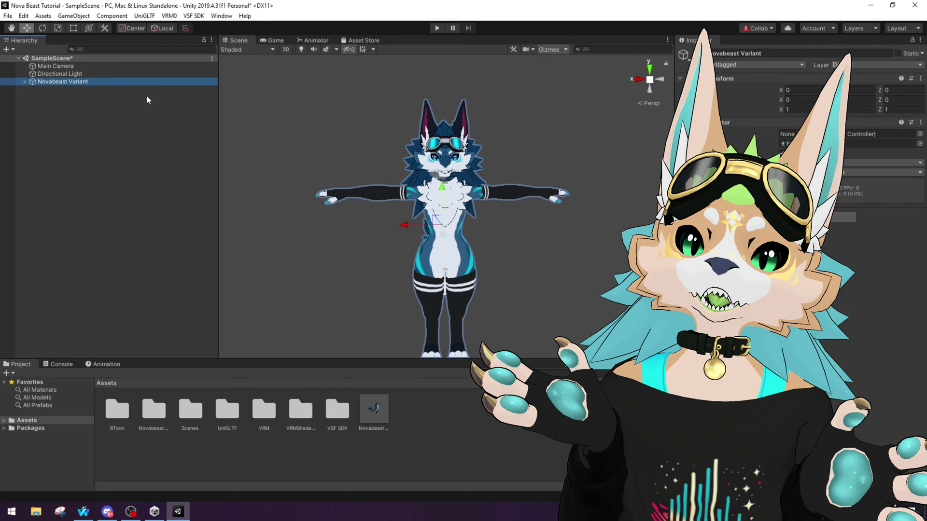
{"action": "left_click", "coordinate": [168, 16]}
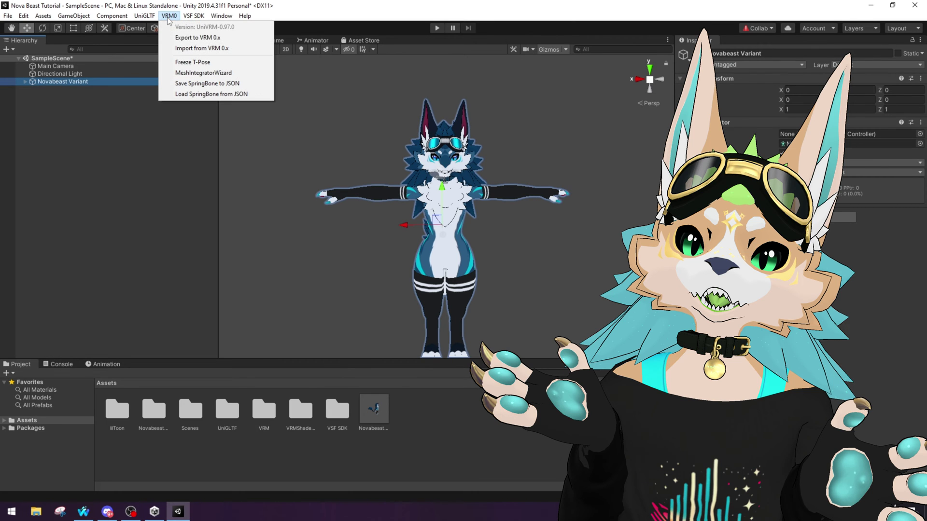
{"action": "left_click", "coordinate": [191, 40]}
{"action": "scroll", "coordinate": [163, 334], "scroll_direction": "down", "scroll_amount": 5}
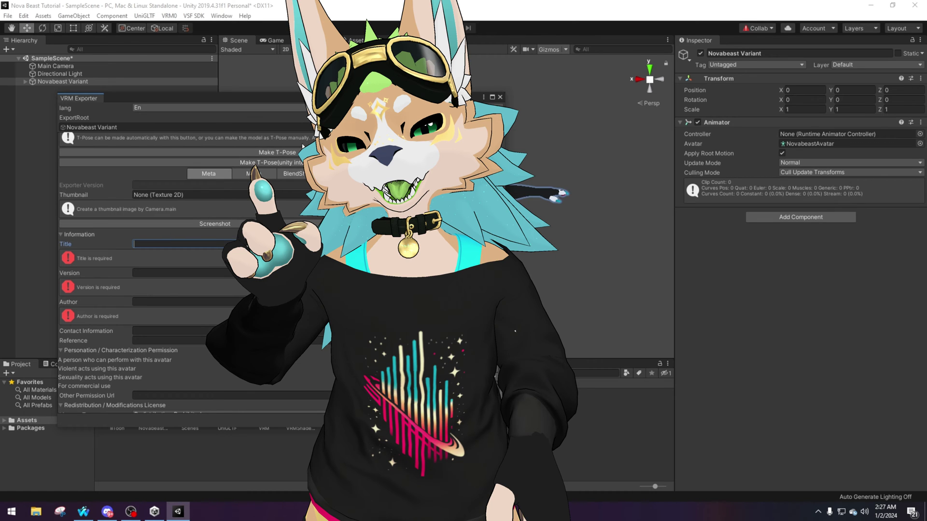
{"action": "left_click", "coordinate": [170, 18]}
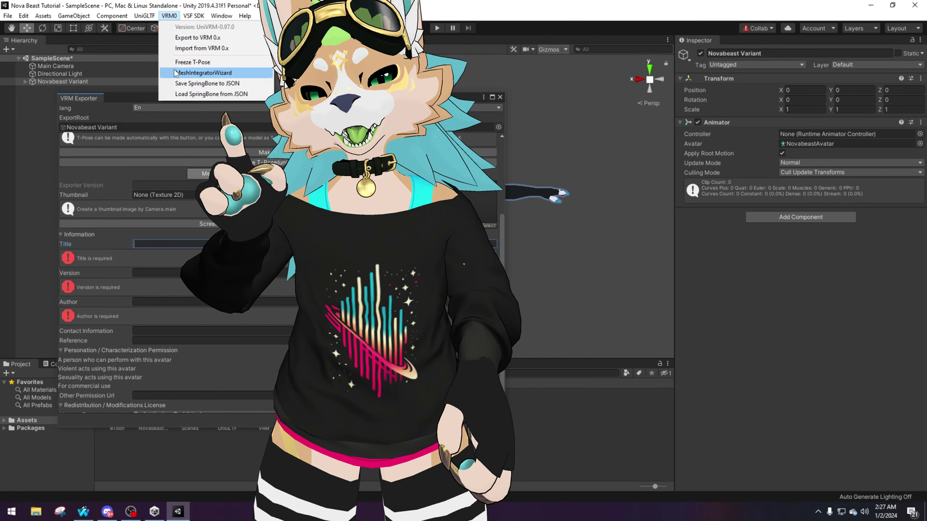
{"action": "left_click", "coordinate": [408, 182]}
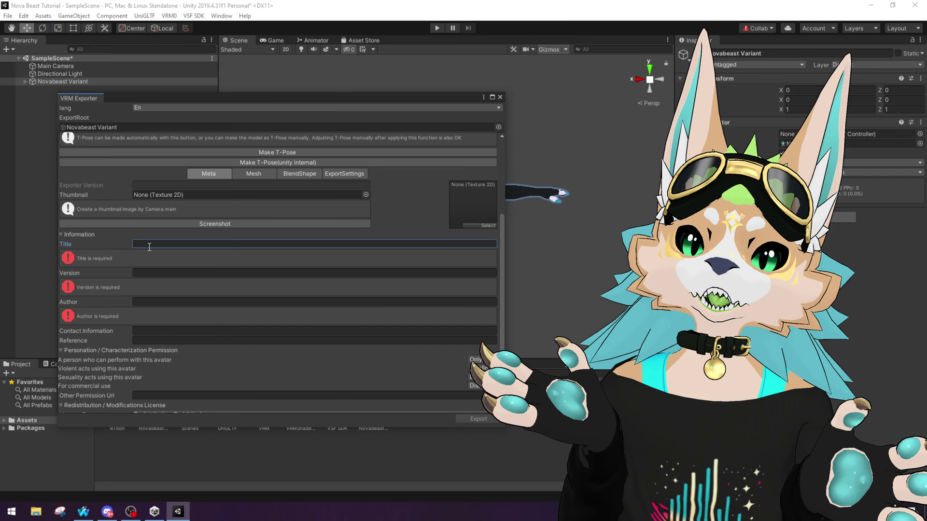
Set the VRM title to "NB Tutorial" and the version to V1, and enter the author's name.
{"action": "type", "text": "NB Tutorial"}
{"action": "left_click", "coordinate": [145, 267]}
{"action": "type", "text": "V1"}
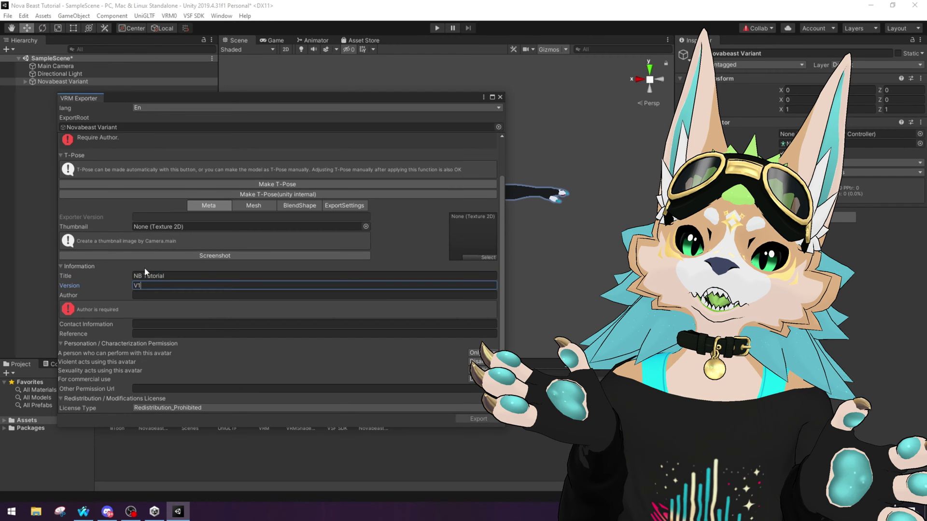
{"action": "left_click", "coordinate": [150, 296]}
{"action": "type", "text": "Melon"}
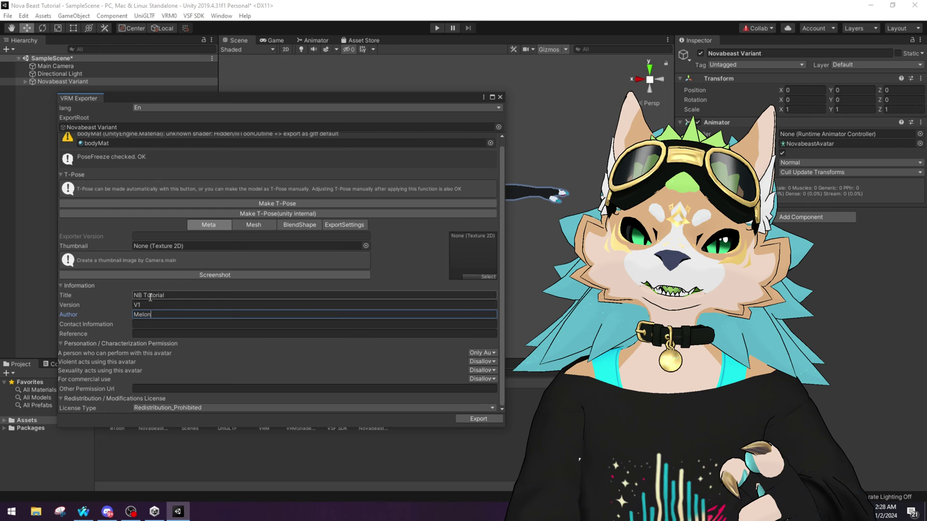
Export the avatar as a VRM file named Novabeast Variant into the desktop's Tutorial folder.
{"action": "left_click", "coordinate": [475, 419]}
{"action": "left_click", "coordinate": [44, 150]}
{"action": "left_click", "coordinate": [40, 127]}
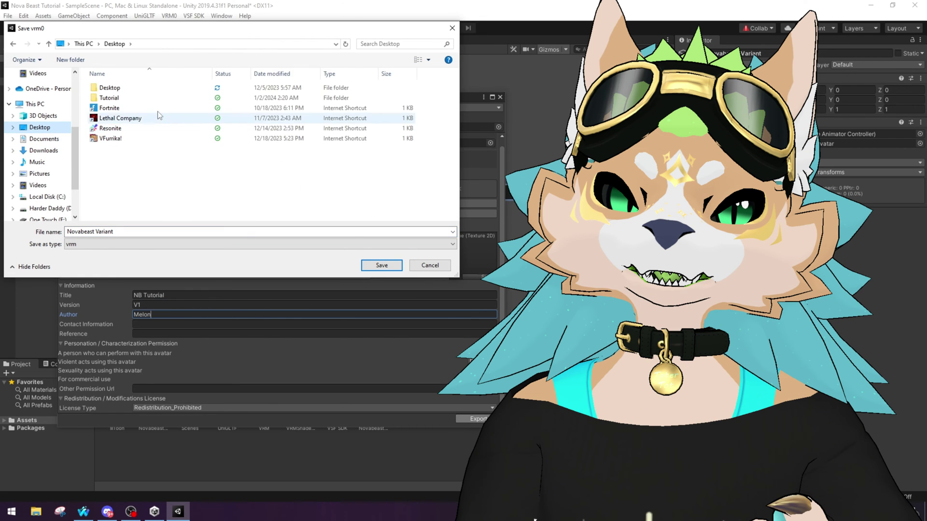
{"action": "double_click", "coordinate": [120, 98]}
{"action": "left_click", "coordinate": [381, 266]}
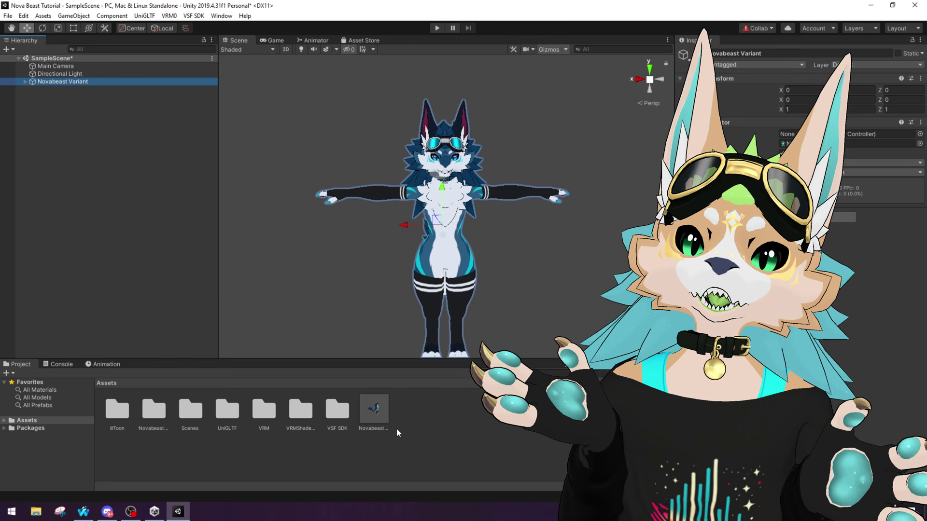
Create a folder named Vtuber in the project's Assets.
{"action": "right_click", "coordinate": [397, 429]}
{"action": "mouse_move", "coordinate": [512, 175]}
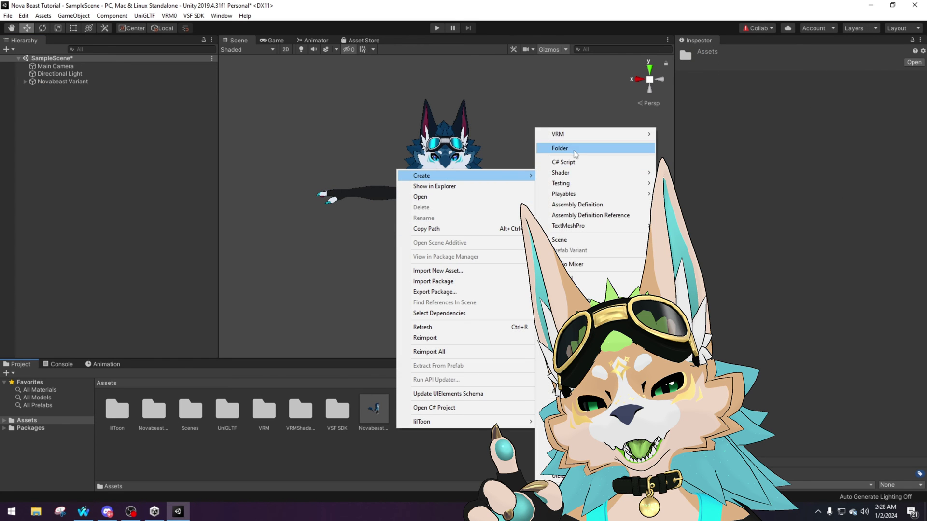
{"action": "left_click", "coordinate": [574, 150]}
{"action": "type", "text": "V"}
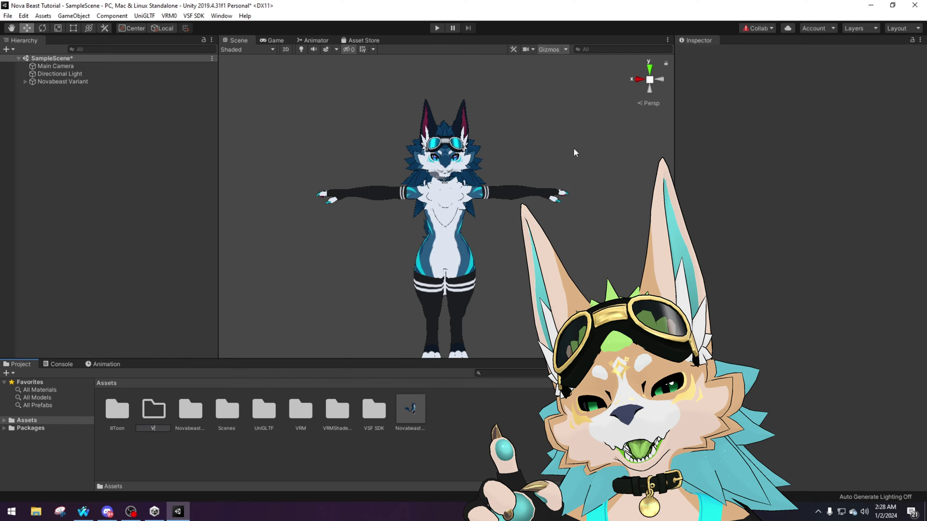
{"action": "type", "text": "tuber"}
{"action": "key", "text": "Return"}
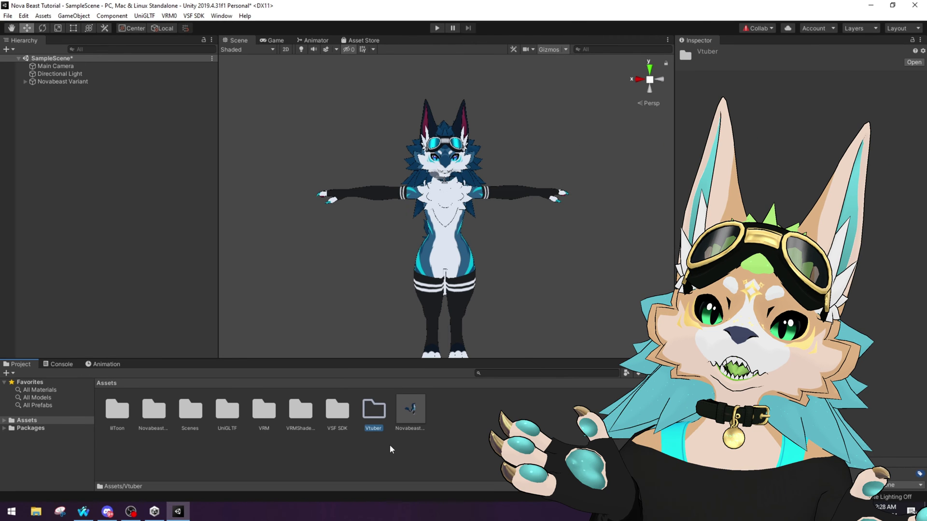
Open the Vtuber folder and bring the exported Novabeast Variant VRM file into it from File Explorer.
{"action": "double_click", "coordinate": [374, 411]}
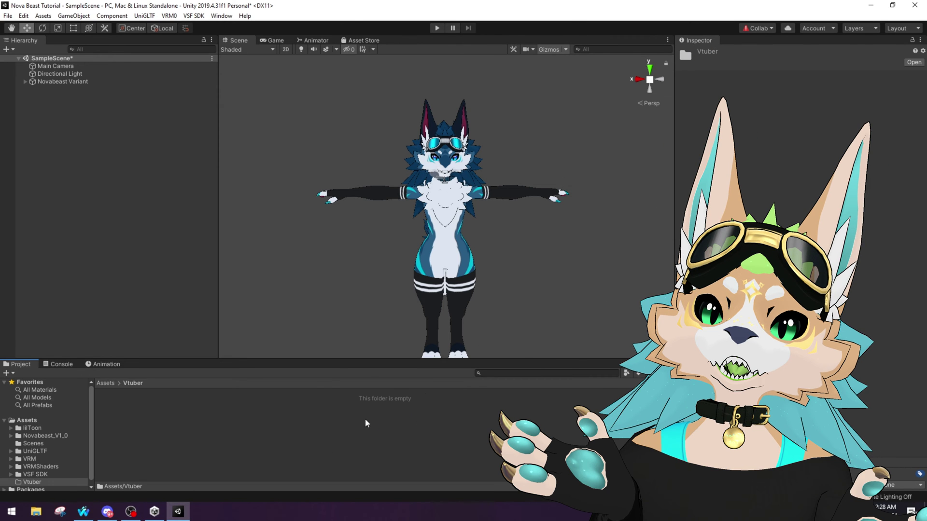
{"action": "left_click", "coordinate": [37, 511]}
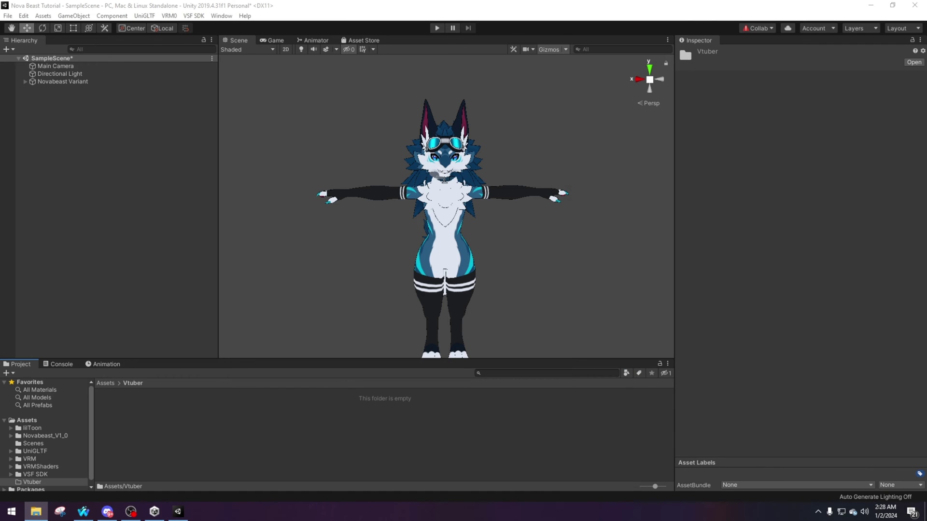
Expand the Novabeast Variant and inspect its Body mesh in the scene.
{"action": "left_click", "coordinate": [25, 81]}
{"action": "left_click", "coordinate": [480, 198]}
{"action": "left_click", "coordinate": [482, 196]}
{"action": "left_click", "coordinate": [455, 237]}
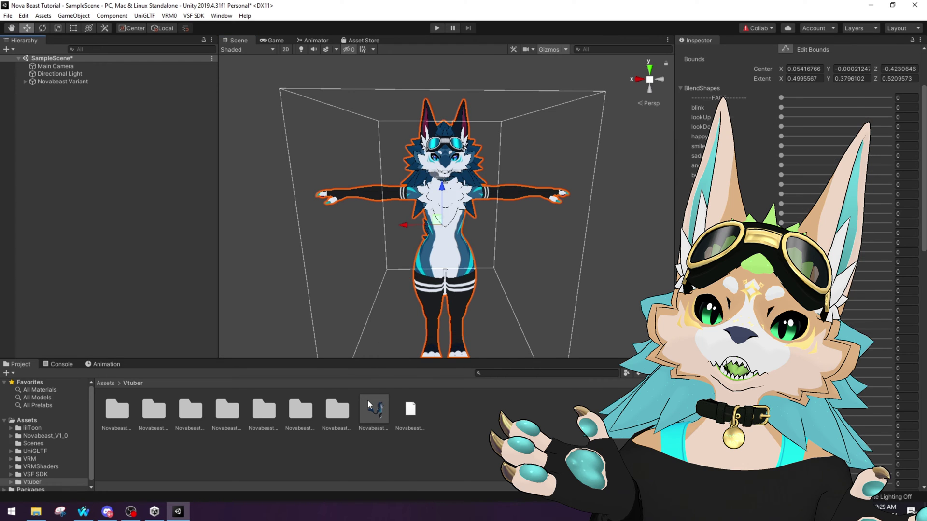
Add the VRM version of the Novabeast Variant to the scene and deactivate the original avatar object.
{"action": "left_click_drag", "start_coordinate": [367, 400], "coordinate": [144, 216]}
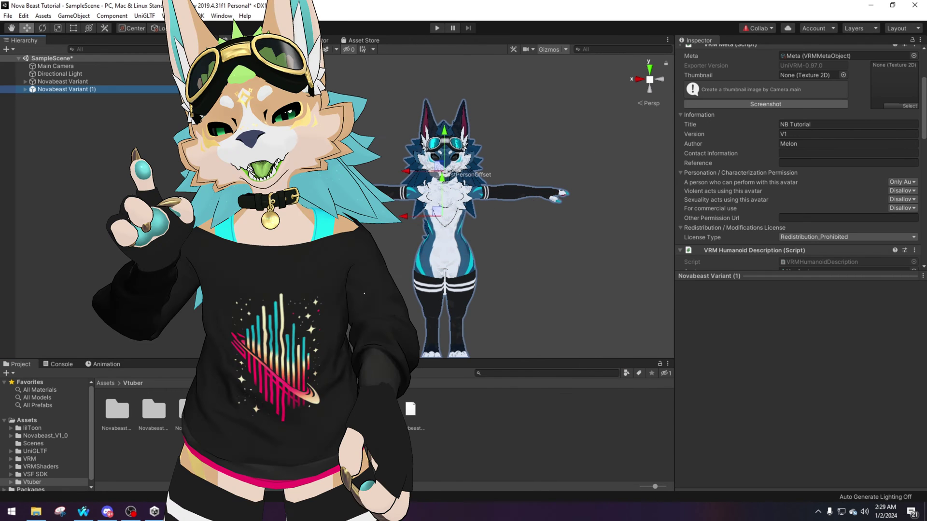
{"action": "left_click", "coordinate": [100, 80]}
{"action": "left_click", "coordinate": [700, 53]}
{"action": "left_click", "coordinate": [56, 90]}
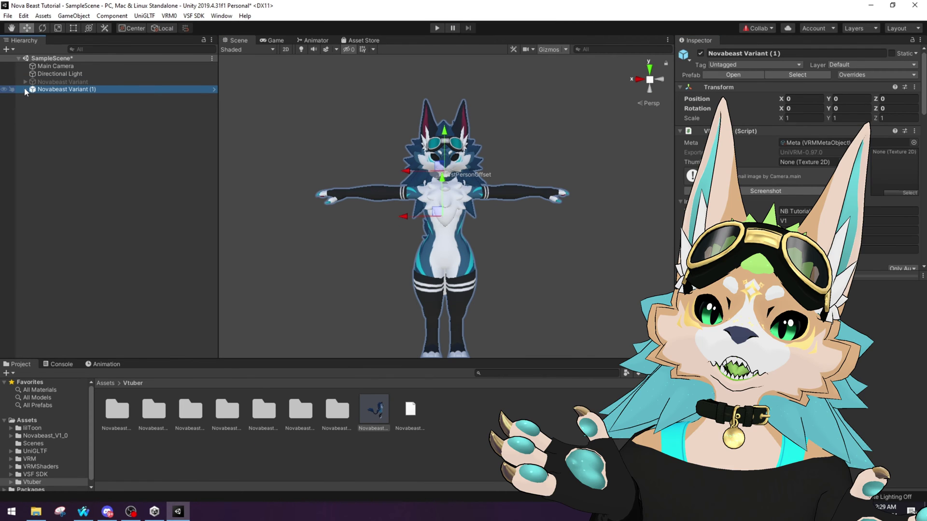
Open the Novabeast_V1_0 Materials folder and bring up the material slots of the VRM avatar's Body mesh.
{"action": "left_click", "coordinate": [101, 383]}
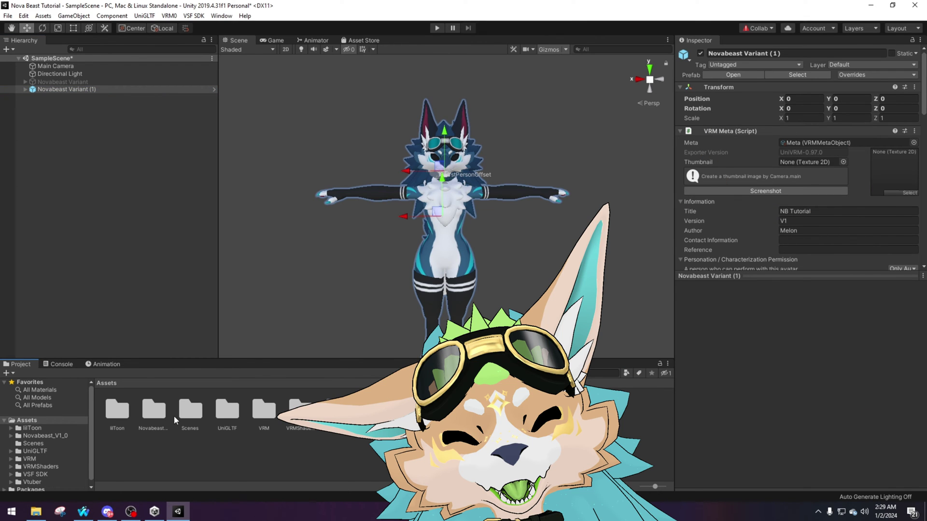
{"action": "double_click", "coordinate": [154, 411]}
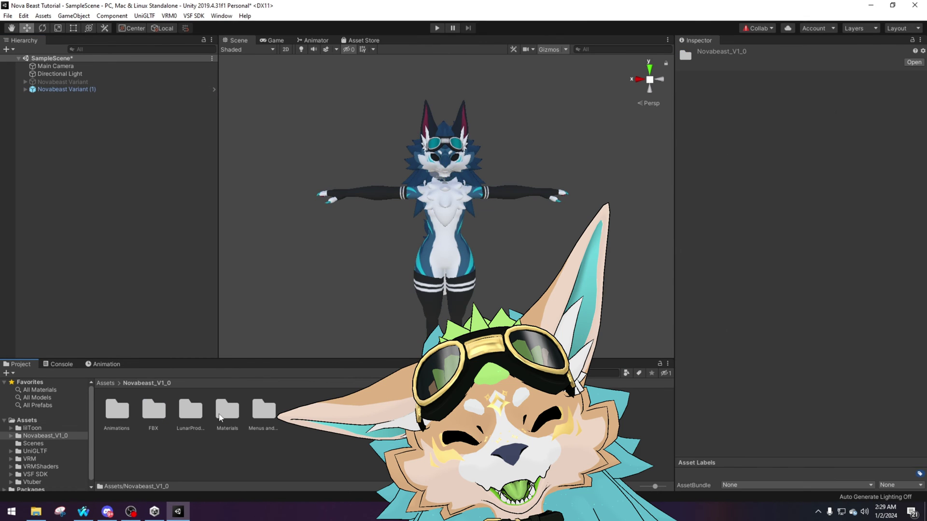
{"action": "double_click", "coordinate": [220, 418]}
{"action": "left_click", "coordinate": [121, 416]}
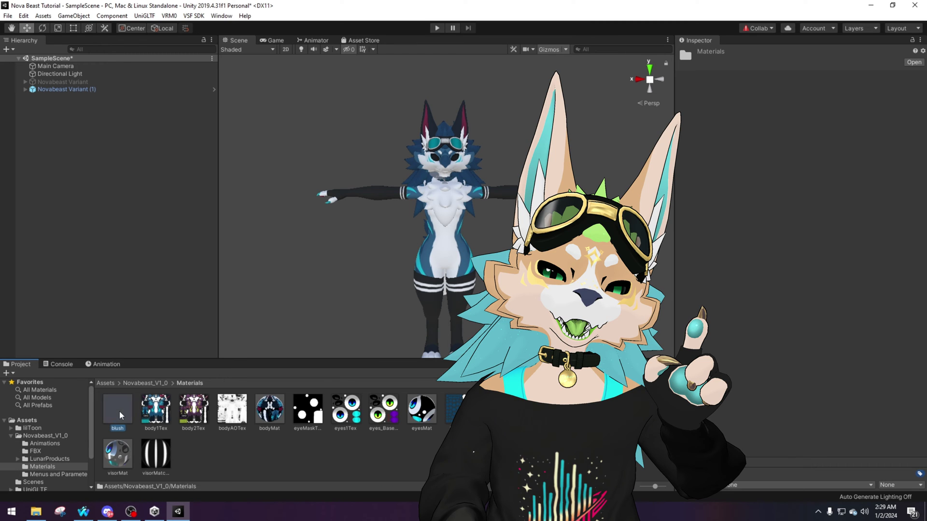
{"action": "left_click", "coordinate": [454, 220]}
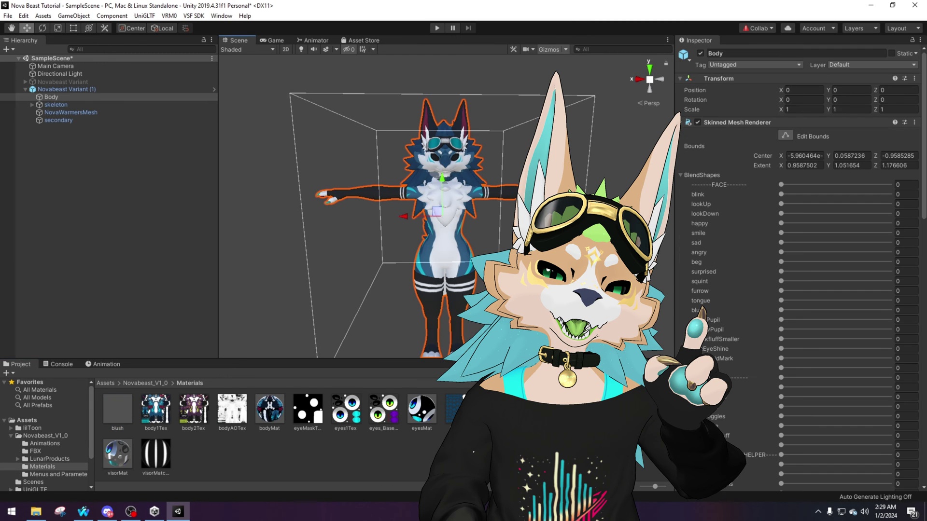
{"action": "left_click", "coordinate": [679, 175]}
Assign bodyMat, eyesMat, blush, fluffMat, visorMat and lensMat from the Materials folder to Body's Elements 0 to 5 and check the avatar.
{"action": "left_click_drag", "start_coordinate": [279, 422], "coordinate": [798, 253]}
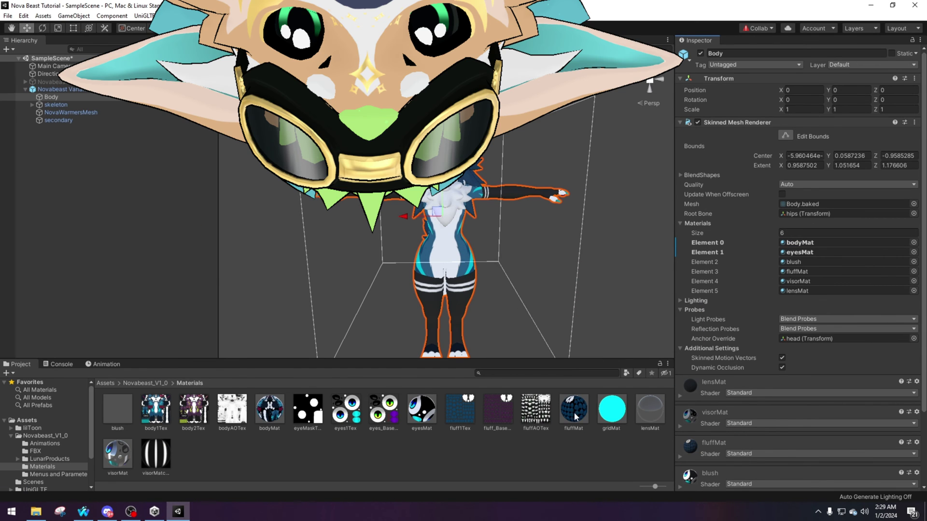
{"action": "left_click_drag", "start_coordinate": [575, 416], "coordinate": [793, 264]}
{"action": "left_click_drag", "start_coordinate": [650, 410], "coordinate": [805, 291]}
{"action": "left_click_drag", "start_coordinate": [117, 454], "coordinate": [798, 282]}
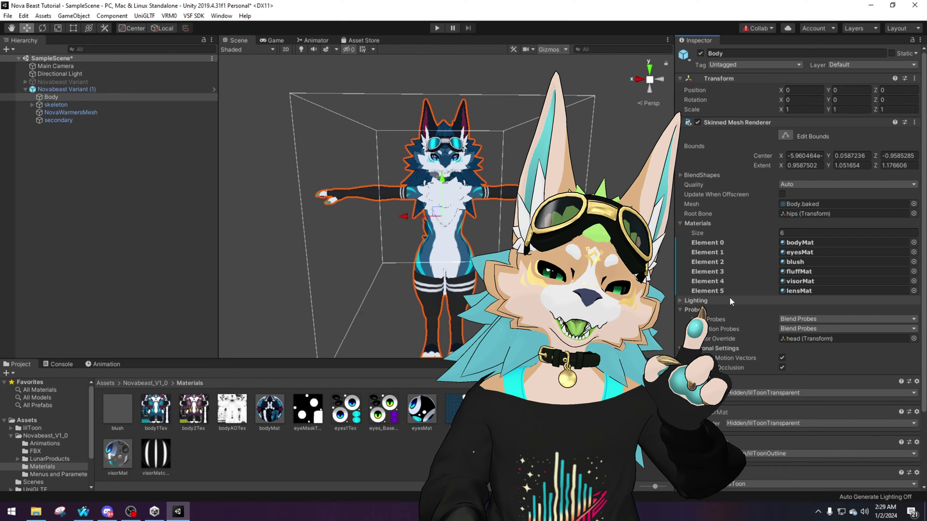
{"action": "left_click", "coordinate": [48, 90]}
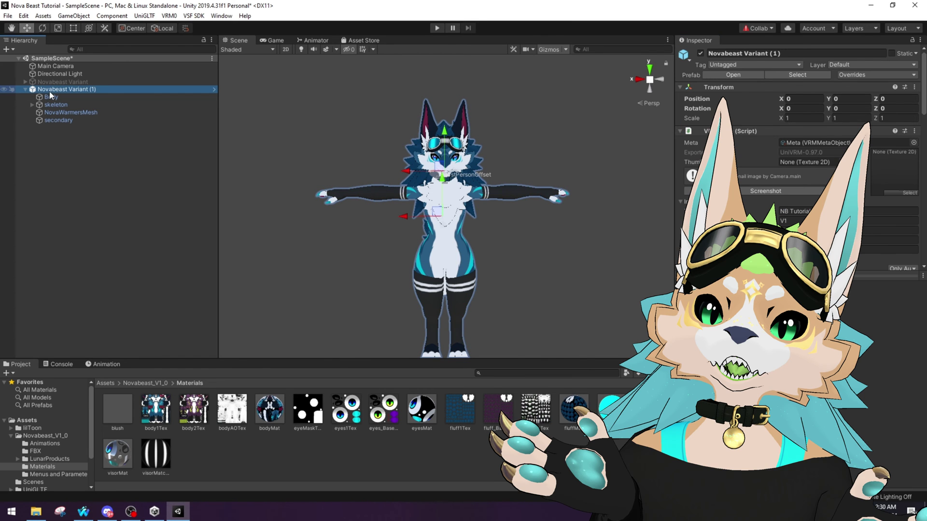
{"action": "left_click_drag", "start_coordinate": [563, 203], "coordinate": [420, 215], "text": "alt"}
{"action": "right_click_drag", "start_coordinate": [420, 215], "coordinate": [423, 223]}
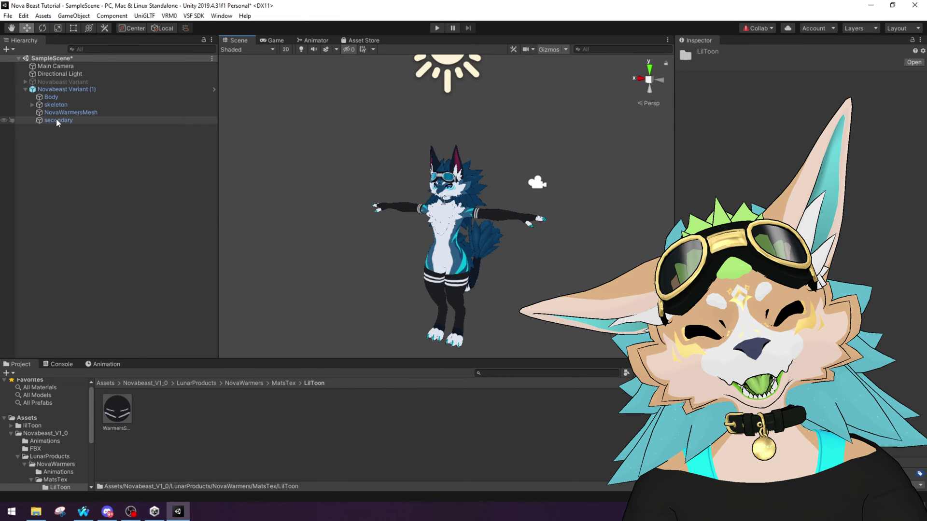
Examine the secondary object's spring bone and expand the skeleton from hips through spine, chest, neck and head to the maneHead bones.
{"action": "left_click", "coordinate": [57, 121]}
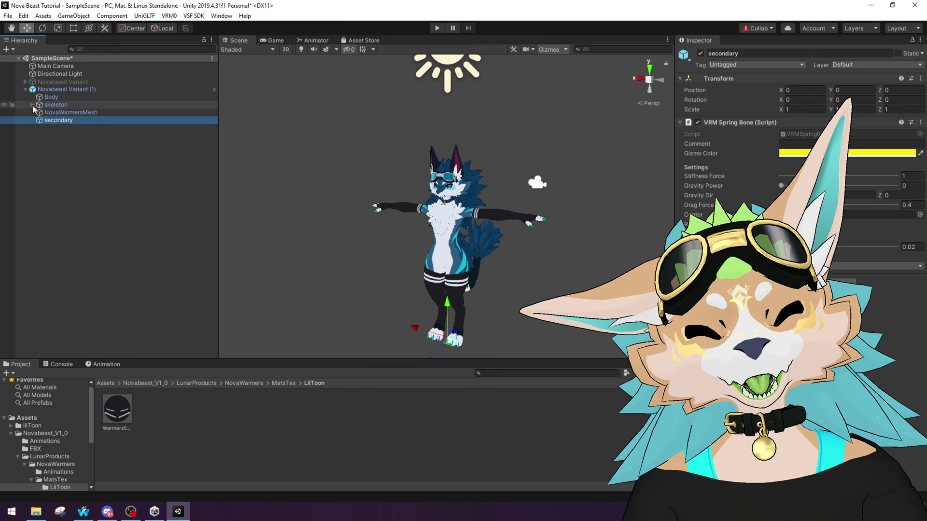
{"action": "left_click", "coordinate": [33, 105]}
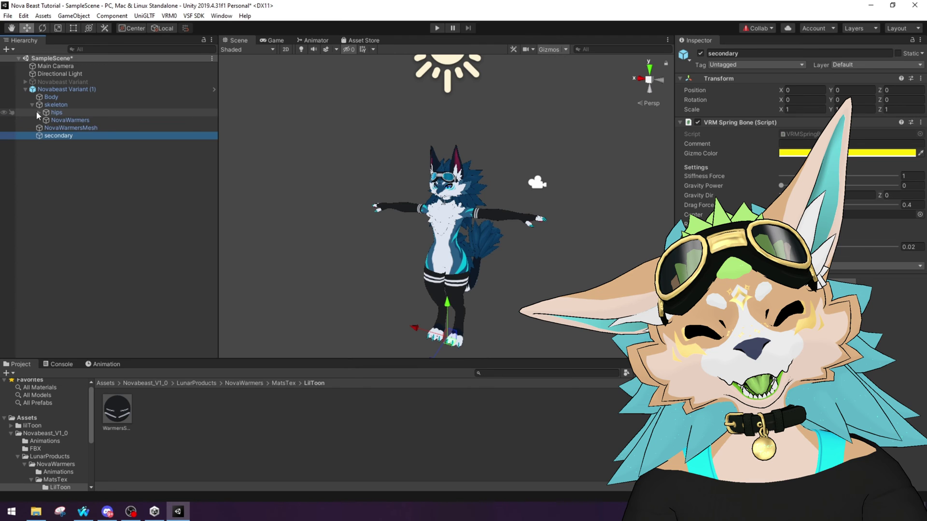
{"action": "left_click", "coordinate": [39, 112]}
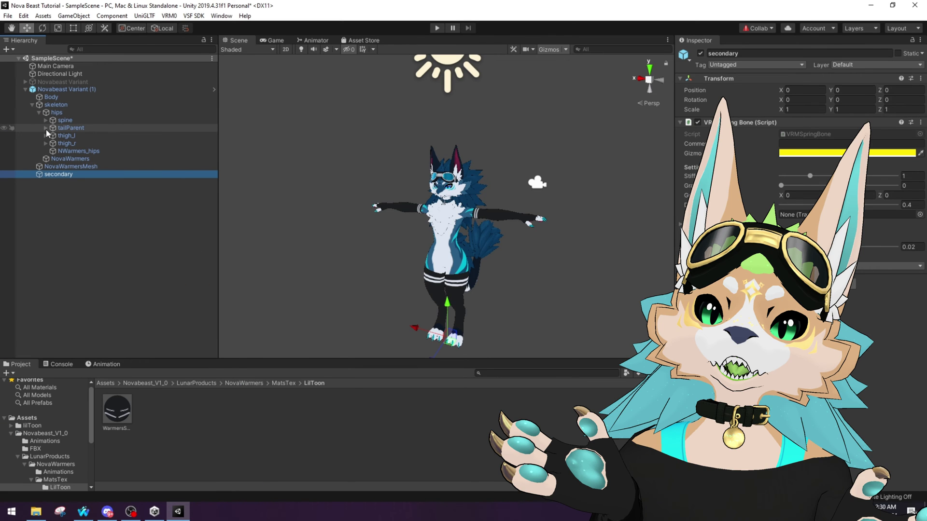
{"action": "left_click", "coordinate": [43, 121]}
{"action": "left_click", "coordinate": [46, 120]}
{"action": "left_click", "coordinate": [53, 128]}
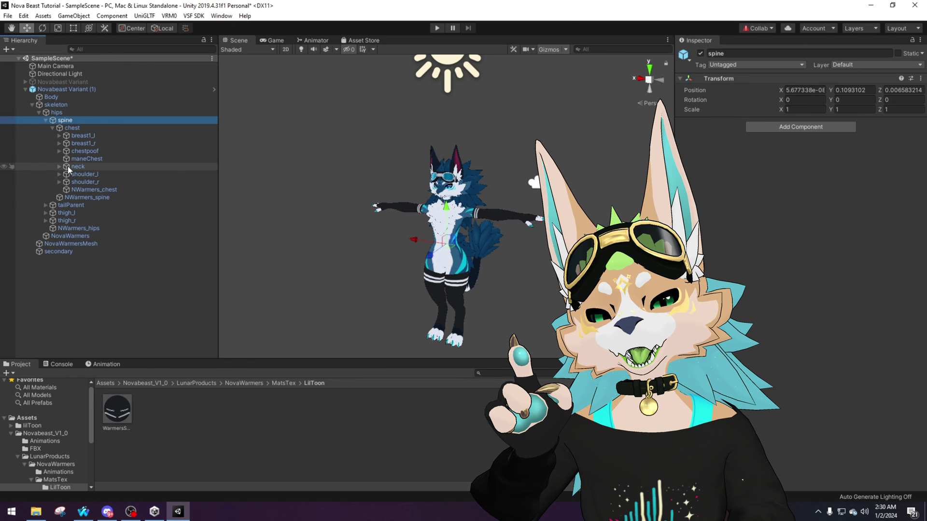
{"action": "left_click", "coordinate": [59, 166]}
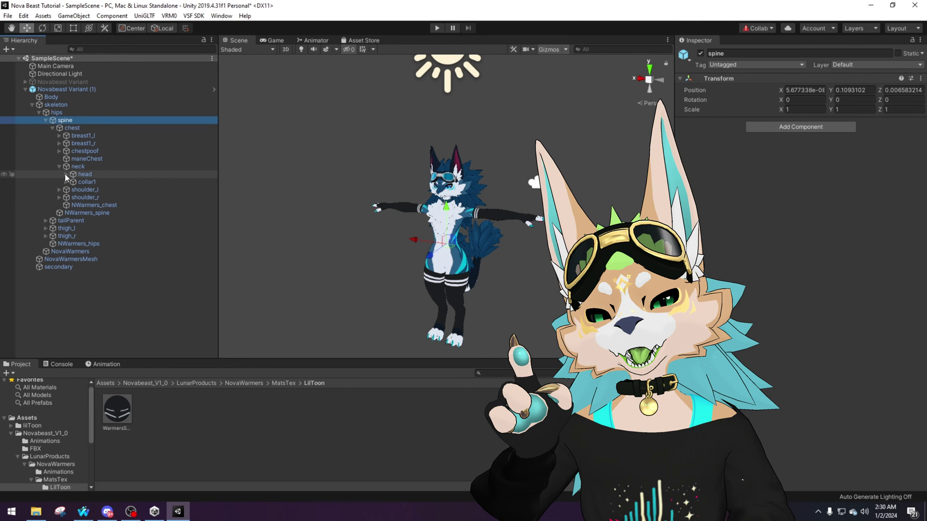
{"action": "left_click", "coordinate": [66, 174]}
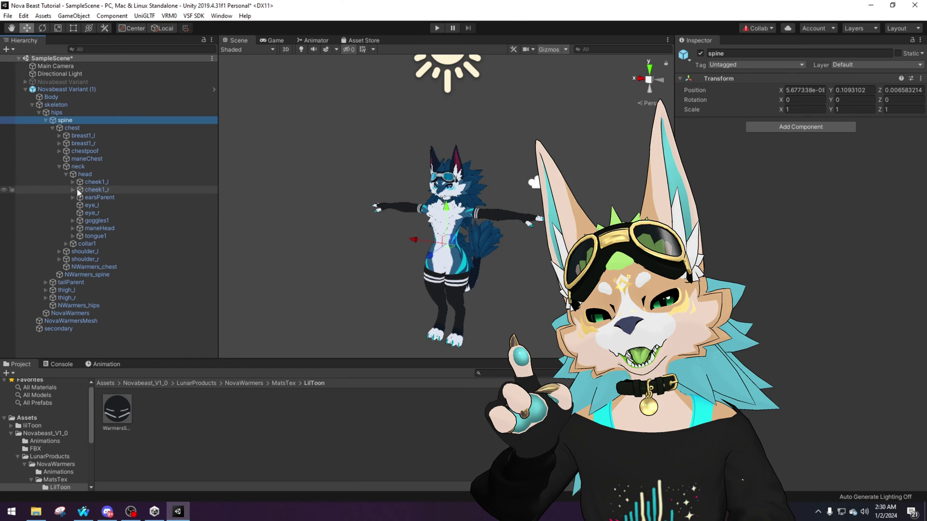
{"action": "left_click", "coordinate": [72, 229]}
Set the Root Bones size of the secondary object's VRM Spring Bone to 20.
{"action": "scroll", "coordinate": [118, 227], "scroll_direction": "down", "scroll_amount": 3}
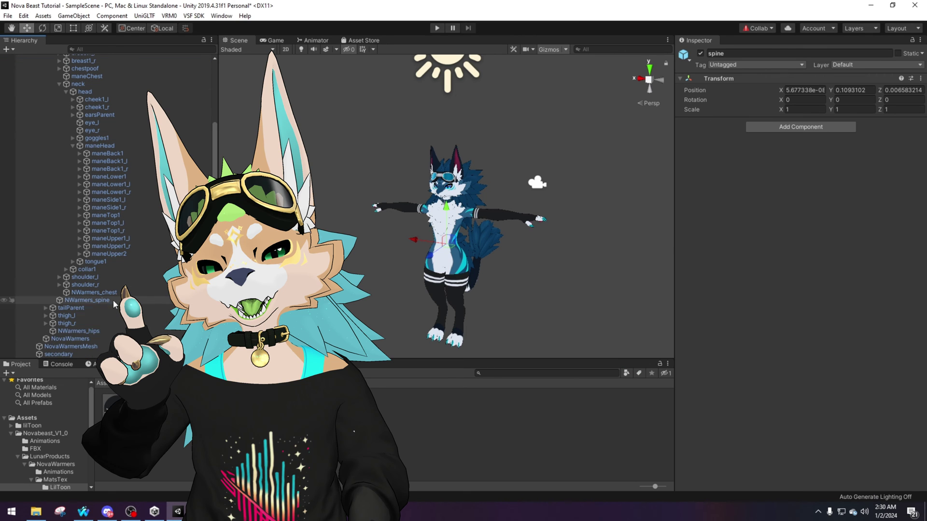
{"action": "scroll", "coordinate": [75, 354], "scroll_direction": "down", "scroll_amount": 2}
{"action": "left_click", "coordinate": [75, 352]}
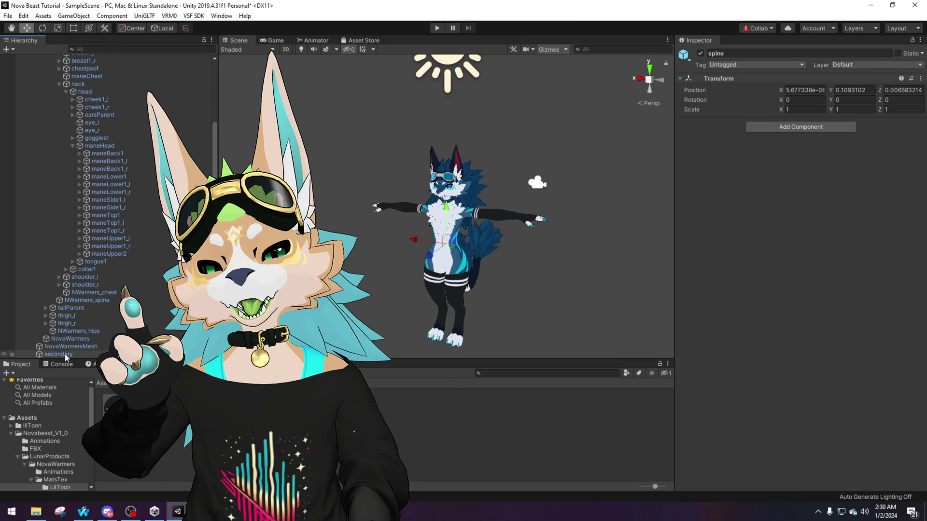
{"action": "left_click", "coordinate": [700, 224]}
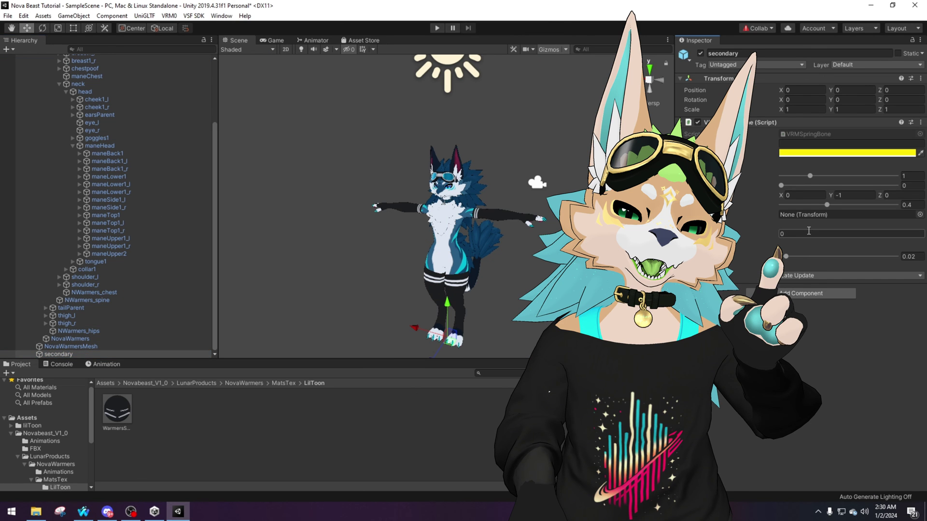
{"action": "type", "text": "1"}
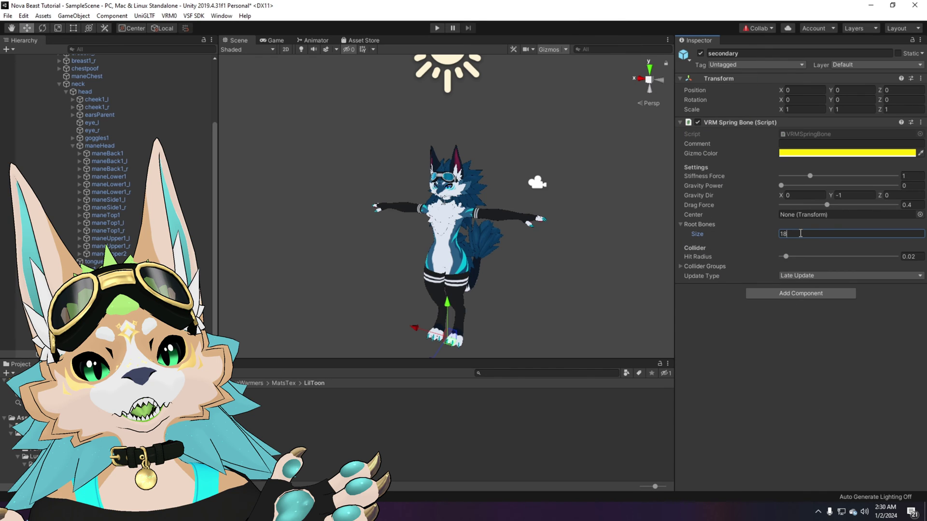
{"action": "type", "text": "8"}
{"action": "key", "text": "Return"}
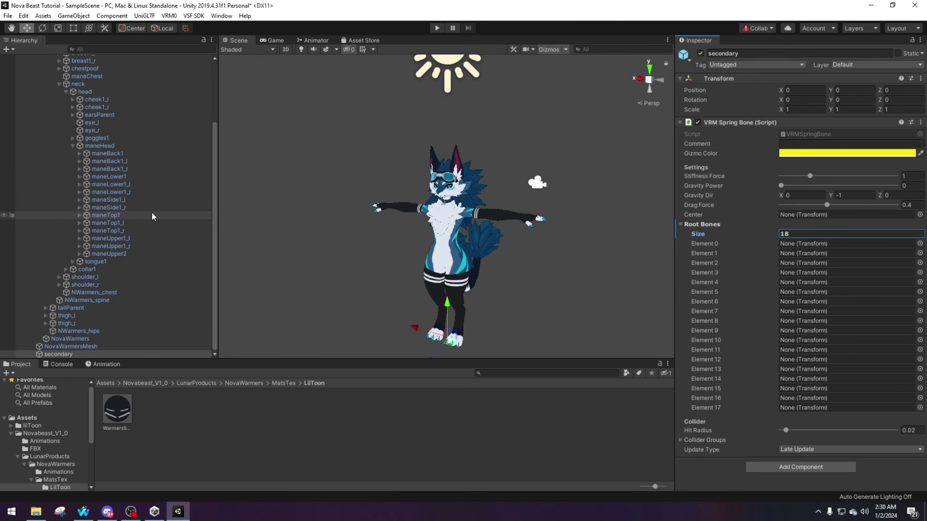
{"action": "scroll", "coordinate": [105, 134], "scroll_direction": "up", "scroll_amount": 3}
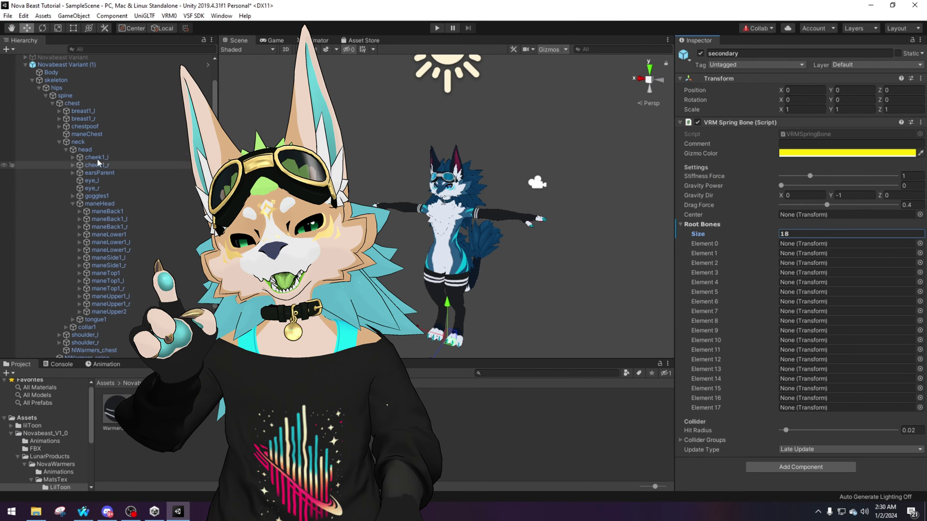
{"action": "type", "text": "20"}
{"action": "key", "text": "Return"}
Assign the tail1 bone under tailParent to root bone Element 0.
{"action": "scroll", "coordinate": [106, 145], "scroll_direction": "up", "scroll_amount": 2}
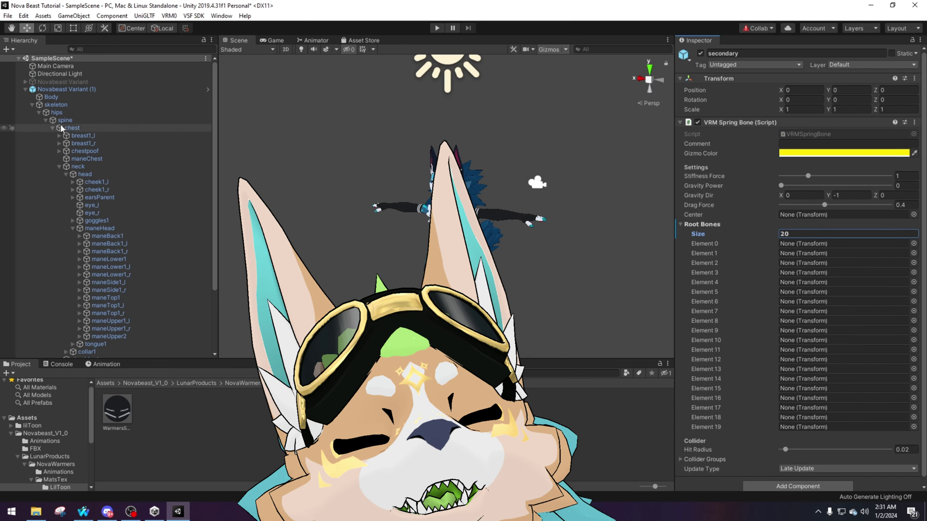
{"action": "left_click", "coordinate": [45, 121]}
{"action": "left_click", "coordinate": [46, 128]}
{"action": "left_click_drag", "start_coordinate": [70, 136], "coordinate": [821, 243]}
{"action": "left_click", "coordinate": [46, 128]}
{"action": "left_click", "coordinate": [46, 121]}
Assign cheek1_l, cheek1_r, ear1_l and ear1_r from the head to root bone Elements 1 to 4.
{"action": "left_click", "coordinate": [60, 166]}
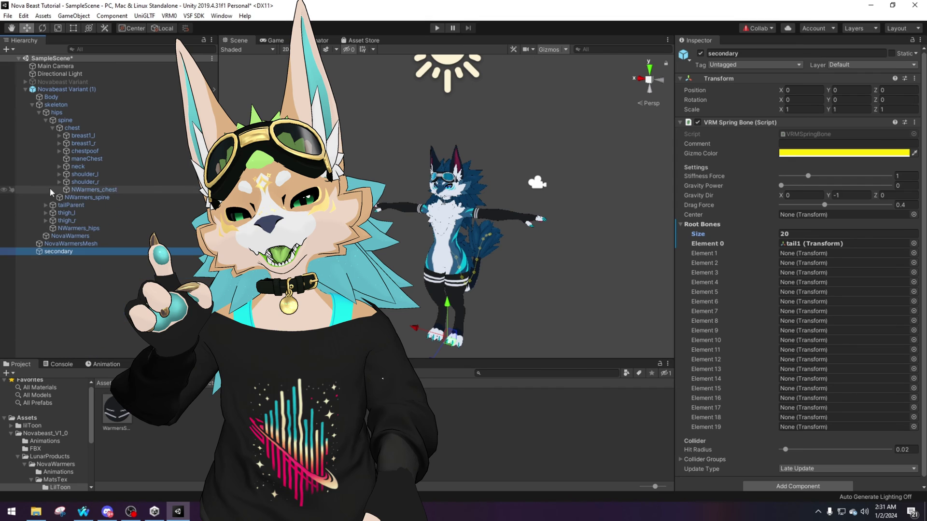
{"action": "left_click", "coordinate": [60, 166]}
{"action": "scroll", "coordinate": [75, 189], "scroll_direction": "down", "scroll_amount": 1}
{"action": "left_click_drag", "start_coordinate": [94, 153], "coordinate": [821, 253]}
{"action": "left_click_drag", "start_coordinate": [702, 209], "coordinate": [811, 263]}
{"action": "left_click", "coordinate": [72, 169]}
{"action": "left_click_drag", "start_coordinate": [95, 177], "coordinate": [821, 282]}
Assign the maneHead bones from maneBack1 to maneUpper2 to root bone Elements 5 to 18, and collar2 to Element 19.
{"action": "left_click_drag", "start_coordinate": [107, 223], "coordinate": [797, 292]}
{"action": "left_click_drag", "start_coordinate": [105, 238], "coordinate": [817, 311]}
{"action": "left_click_drag", "start_coordinate": [112, 245], "coordinate": [836, 321]}
{"action": "left_click_drag", "start_coordinate": [118, 254], "coordinate": [797, 350]}
{"action": "left_click_drag", "start_coordinate": [111, 277], "coordinate": [801, 369]}
{"action": "left_click_drag", "start_coordinate": [106, 292], "coordinate": [817, 392]}
{"action": "left_click_drag", "start_coordinate": [757, 371], "coordinate": [821, 388]}
{"action": "left_click_drag", "start_coordinate": [106, 308], "coordinate": [812, 409]}
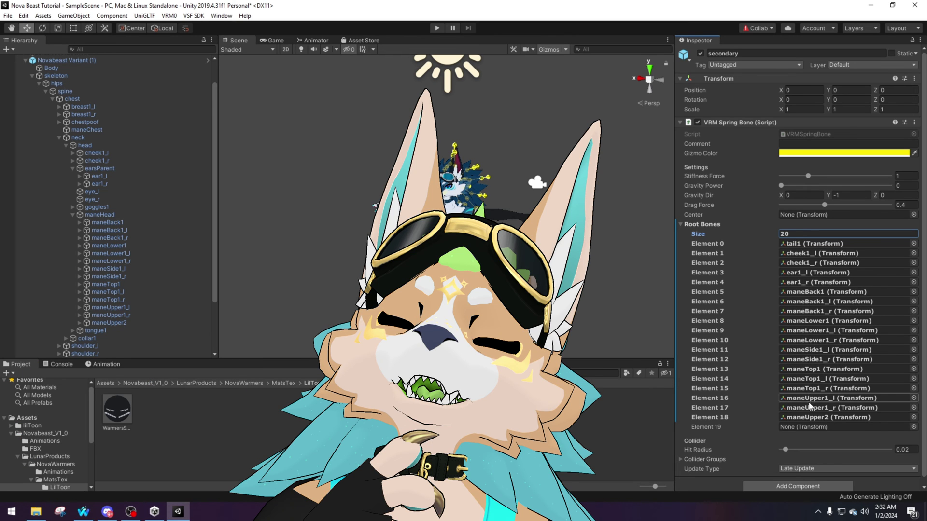
{"action": "scroll", "coordinate": [106, 207], "scroll_direction": "down", "scroll_amount": 3}
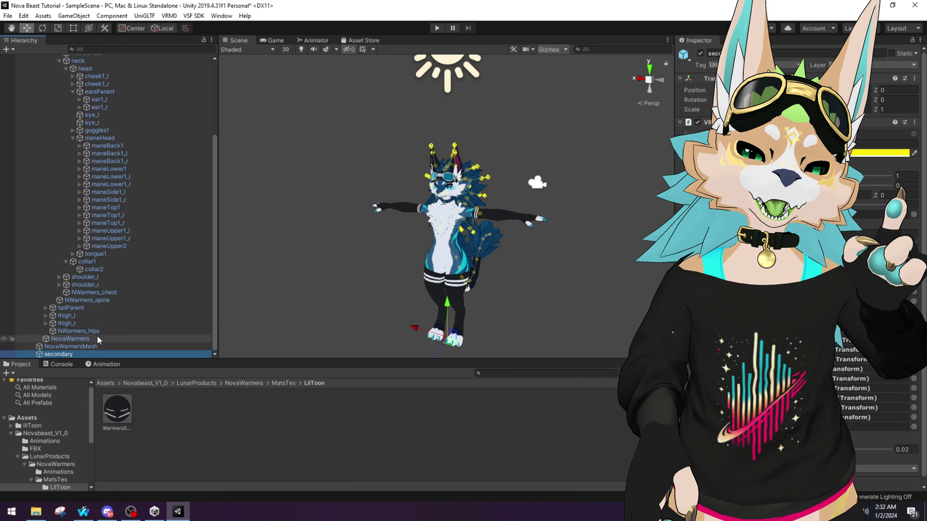
Set the spring bone's Stiffness Force to 0.33.
{"action": "right_click_drag", "start_coordinate": [515, 242], "coordinate": [555, 273]}
{"action": "key", "text": "w"}
{"action": "key", "text": "s"}
{"action": "left_click_drag", "start_coordinate": [913, 176], "coordinate": [896, 170]}
{"action": "type", "text": "0.33"}
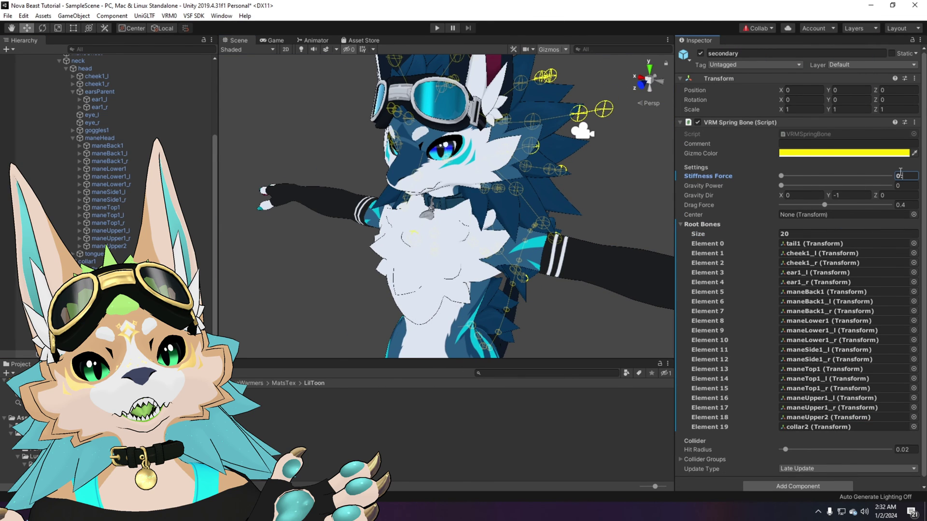
Collapse the skeleton and open the BlendShape asset referenced by the VRM Blend Shape Proxy of Novabeast Variant (1).
{"action": "scroll", "coordinate": [114, 139], "scroll_direction": "up", "scroll_amount": 5}
{"action": "left_click", "coordinate": [32, 104]}
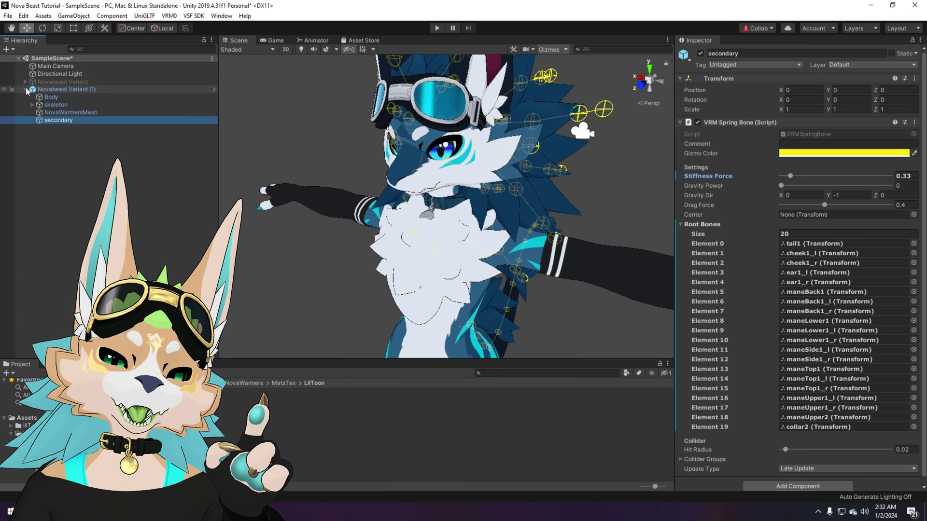
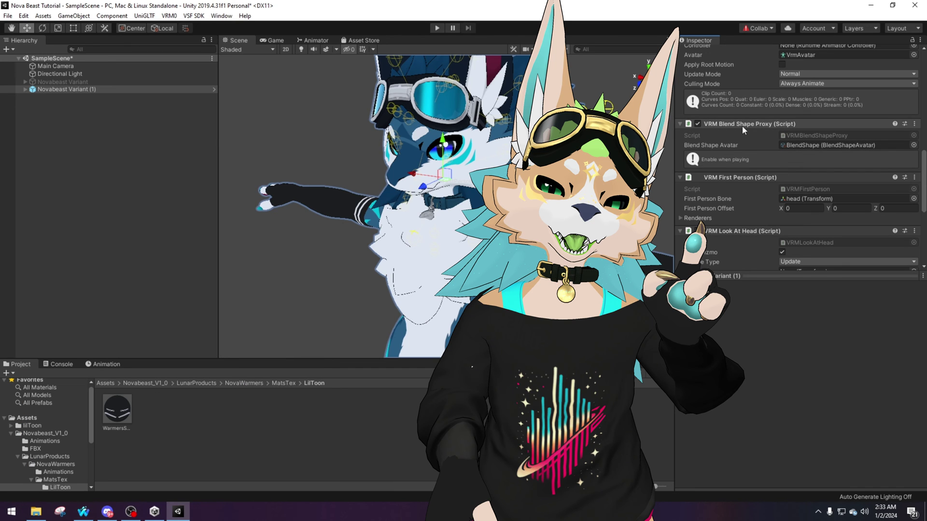
{"action": "double_click", "coordinate": [807, 147]}
Raise the Body's vrc.v_aa viseme for the A blend shape clip.
{"action": "left_click", "coordinate": [789, 111]}
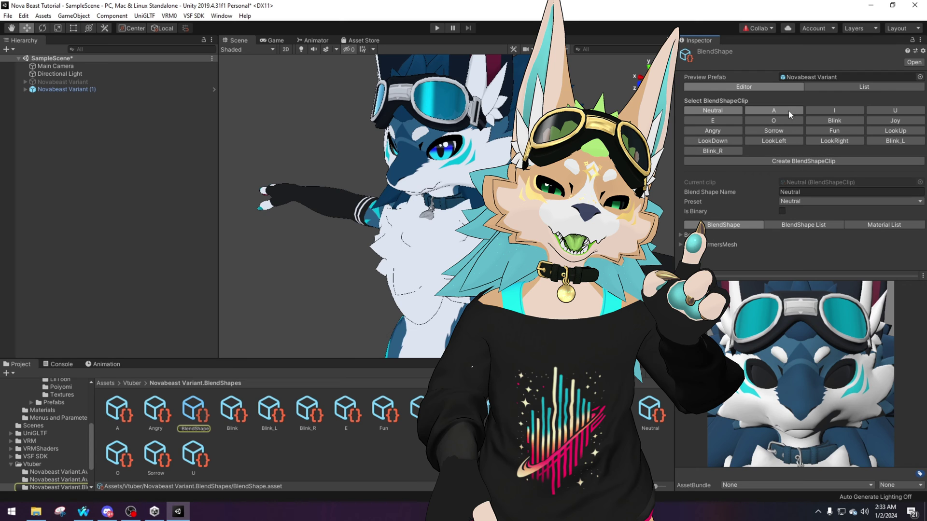
{"action": "left_click", "coordinate": [680, 236]}
{"action": "scroll", "coordinate": [732, 252], "scroll_direction": "down", "scroll_amount": 10}
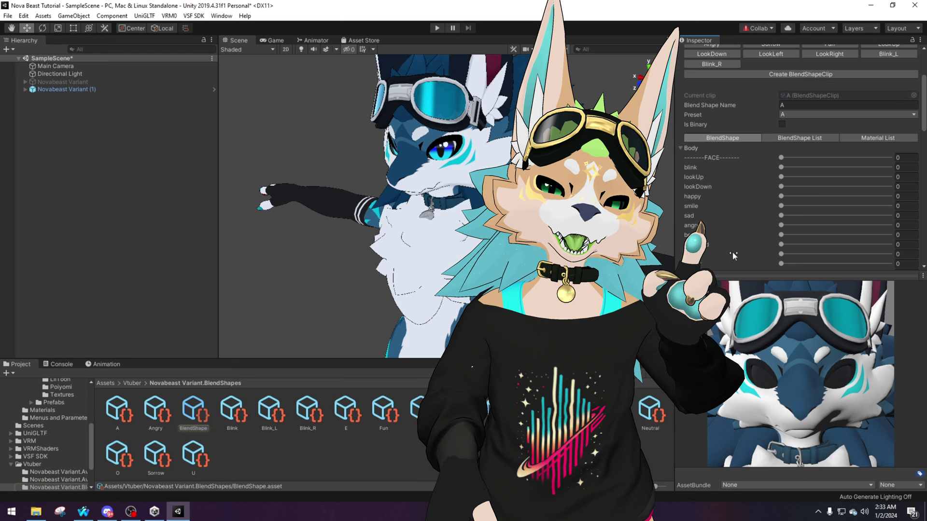
{"action": "scroll", "coordinate": [735, 245], "scroll_direction": "down", "scroll_amount": 5}
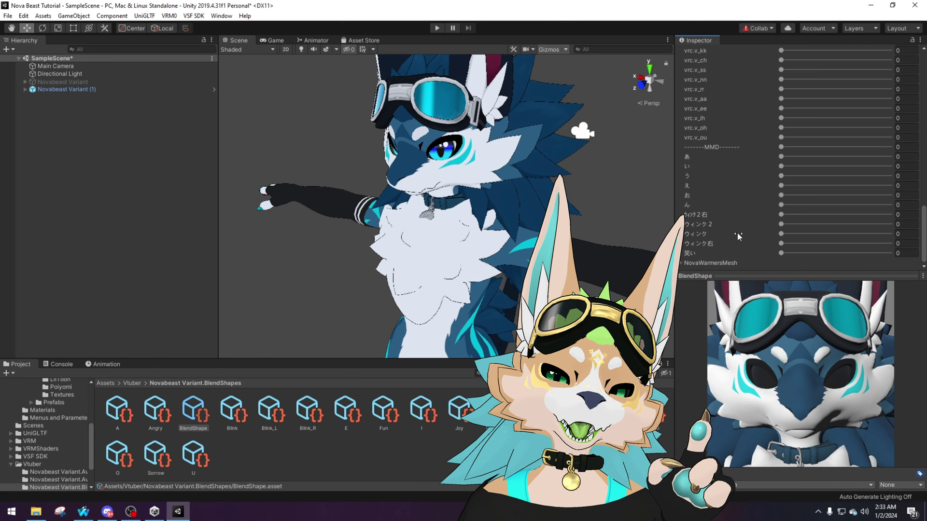
{"action": "scroll", "coordinate": [730, 258], "scroll_direction": "down", "scroll_amount": 5}
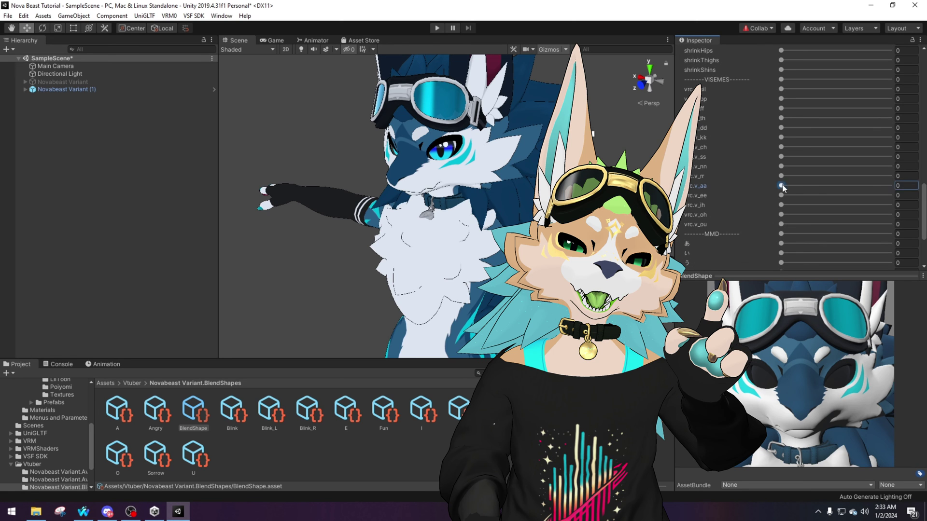
Select the I blend shape clip and raise the matching Body mouth viseme.
{"action": "scroll", "coordinate": [842, 126], "scroll_direction": "up", "scroll_amount": 15}
{"action": "scroll", "coordinate": [842, 126], "scroll_direction": "up", "scroll_amount": 9}
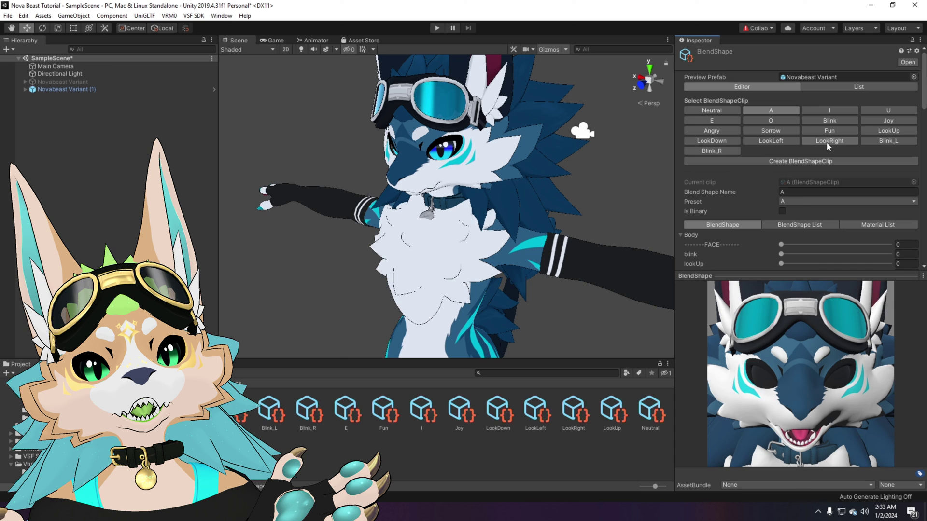
{"action": "left_click", "coordinate": [817, 108]}
{"action": "left_click", "coordinate": [686, 235]}
{"action": "scroll", "coordinate": [754, 236], "scroll_direction": "down", "scroll_amount": 12}
{"action": "scroll", "coordinate": [754, 236], "scroll_direction": "down", "scroll_amount": 10}
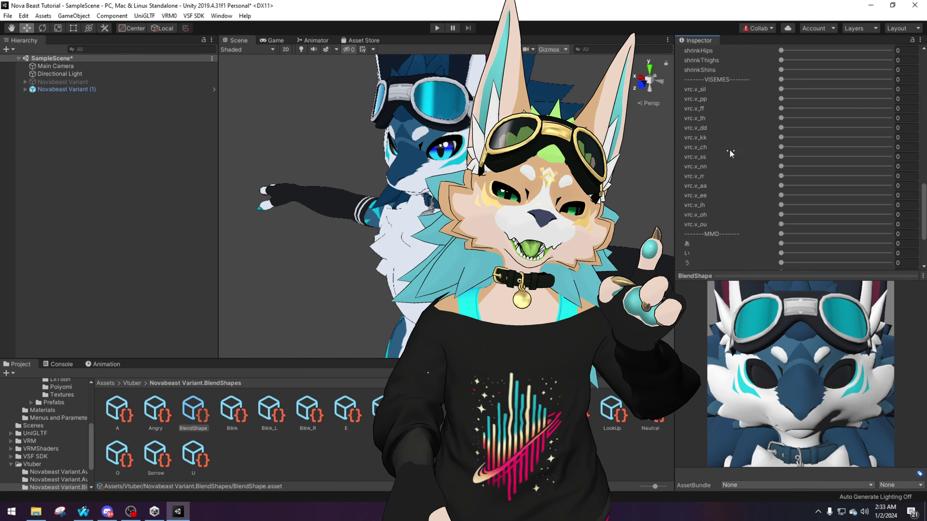
Select the U blend shape clip and raise the matching Body mouth viseme.
{"action": "scroll", "coordinate": [858, 196], "scroll_direction": "up", "scroll_amount": 15}
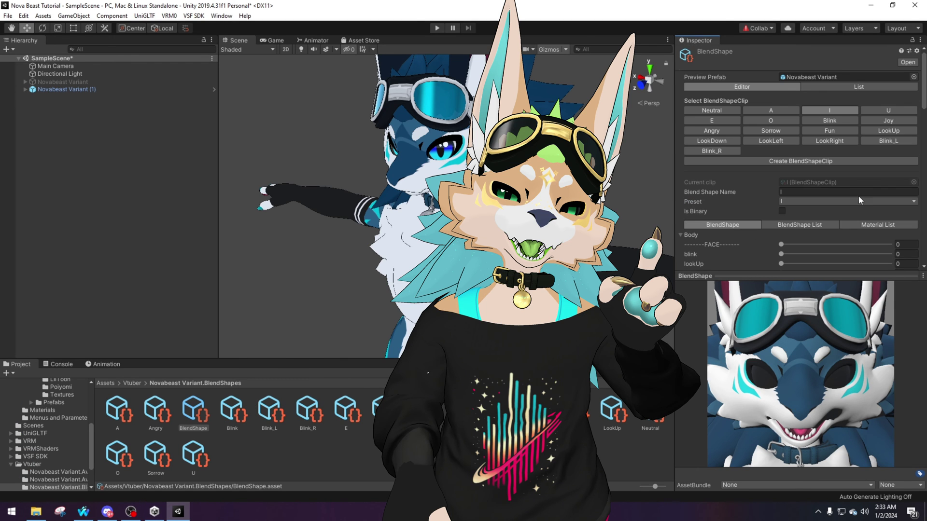
{"action": "left_click", "coordinate": [681, 236]}
{"action": "scroll", "coordinate": [784, 242], "scroll_direction": "down", "scroll_amount": 5}
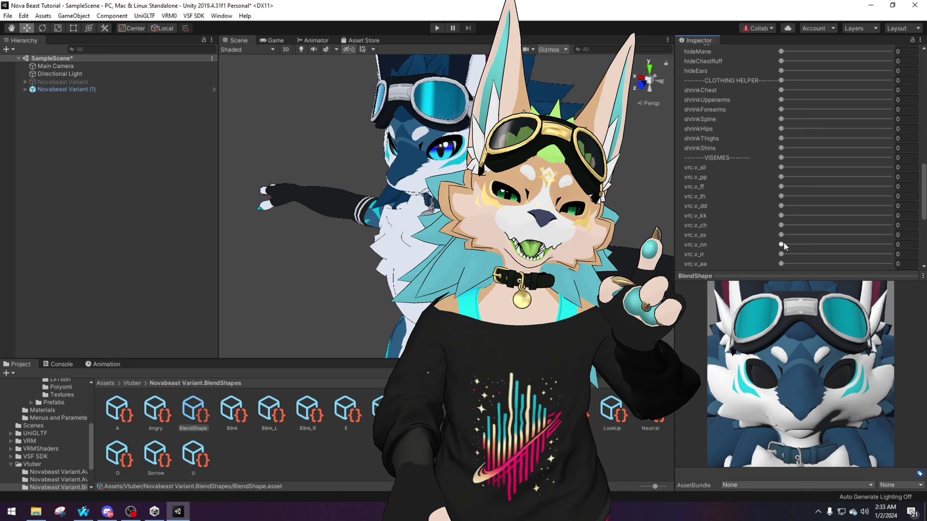
{"action": "scroll", "coordinate": [872, 217], "scroll_direction": "up", "scroll_amount": 5}
Select the E blend shape clip and raise the Body's vrc.v_ee viseme.
{"action": "left_click", "coordinate": [712, 120]}
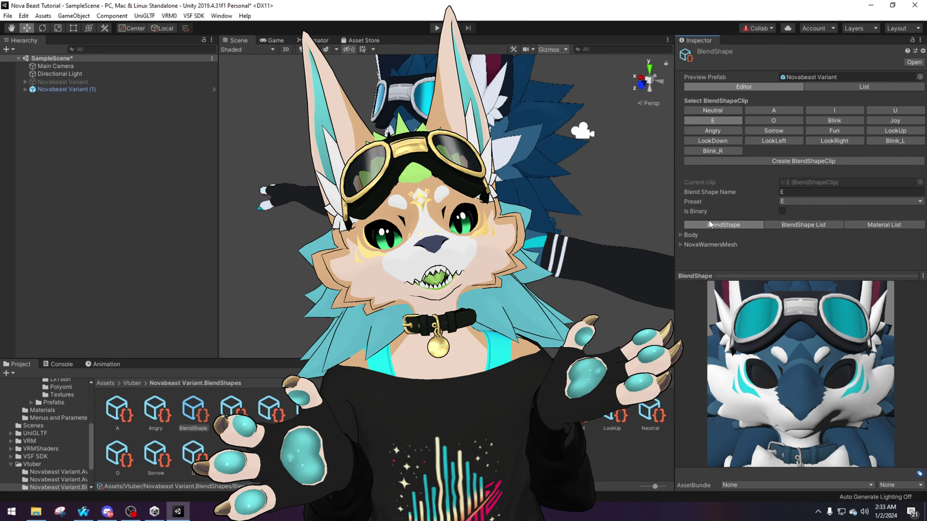
{"action": "left_click", "coordinate": [681, 236]}
{"action": "scroll", "coordinate": [757, 245], "scroll_direction": "down", "scroll_amount": 5}
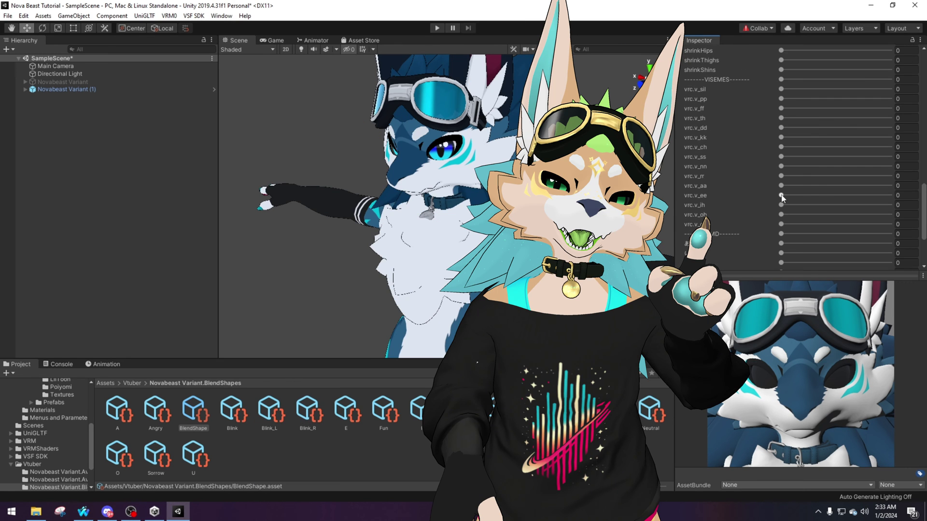
{"action": "scroll", "coordinate": [837, 230], "scroll_direction": "up", "scroll_amount": 5}
Select the O blend shape clip and set the Body's vrc.v_oh viseme to 100.
{"action": "left_click", "coordinate": [770, 120]}
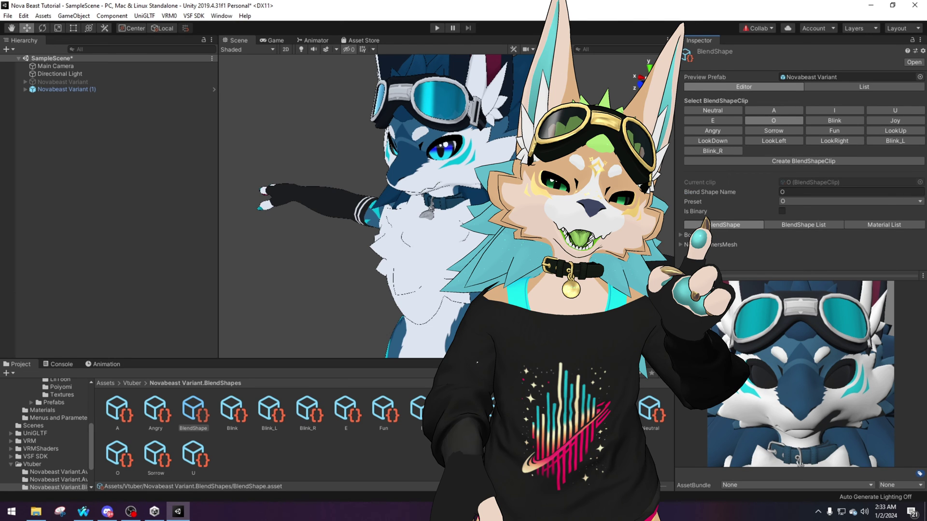
{"action": "scroll", "coordinate": [755, 238], "scroll_direction": "down", "scroll_amount": 10}
{"action": "left_click_drag", "start_coordinate": [781, 207], "coordinate": [892, 207]}
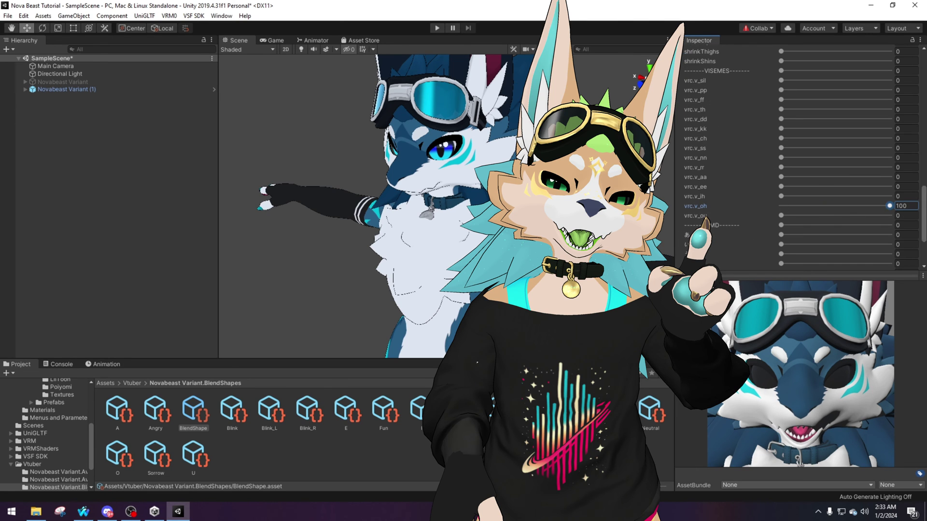
{"action": "scroll", "coordinate": [824, 213], "scroll_direction": "up", "scroll_amount": 10}
Go through the Blink clip to the Joy clip and set the Body's smile and blink shapes to 100 for Joy.
{"action": "left_click", "coordinate": [822, 122]}
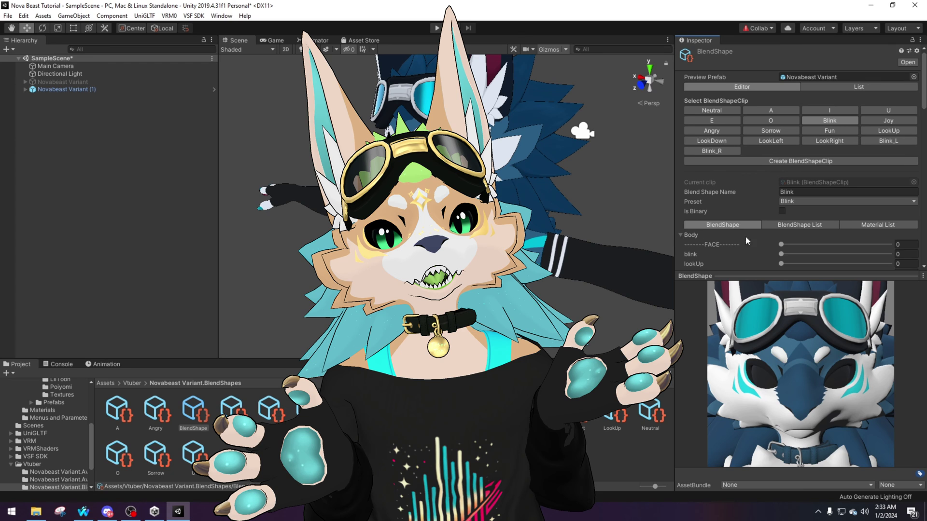
{"action": "scroll", "coordinate": [772, 239], "scroll_direction": "down", "scroll_amount": 5}
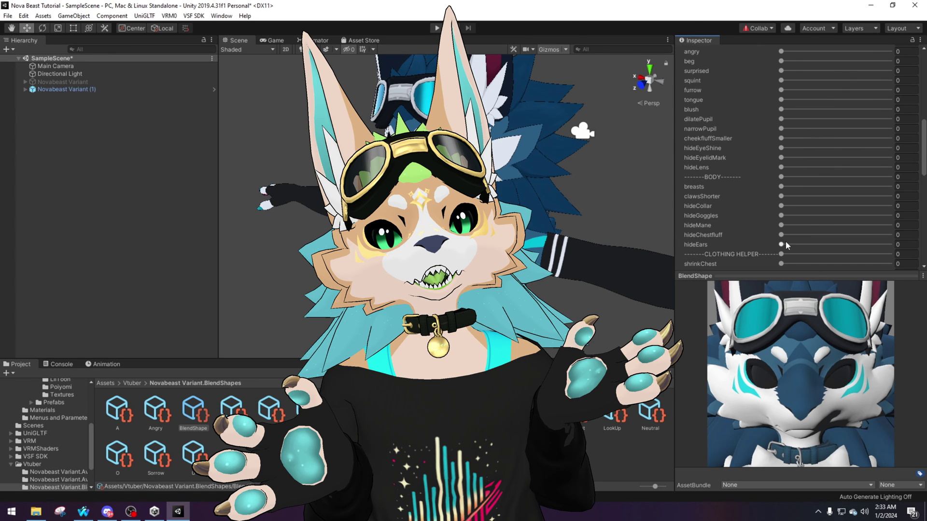
{"action": "scroll", "coordinate": [763, 201], "scroll_direction": "up", "scroll_amount": 4}
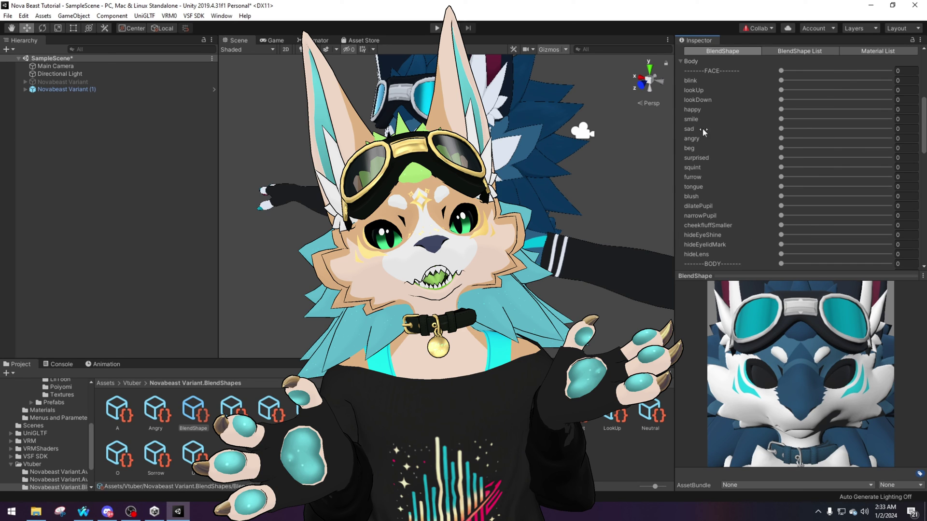
{"action": "left_click_drag", "start_coordinate": [782, 119], "coordinate": [890, 119]}
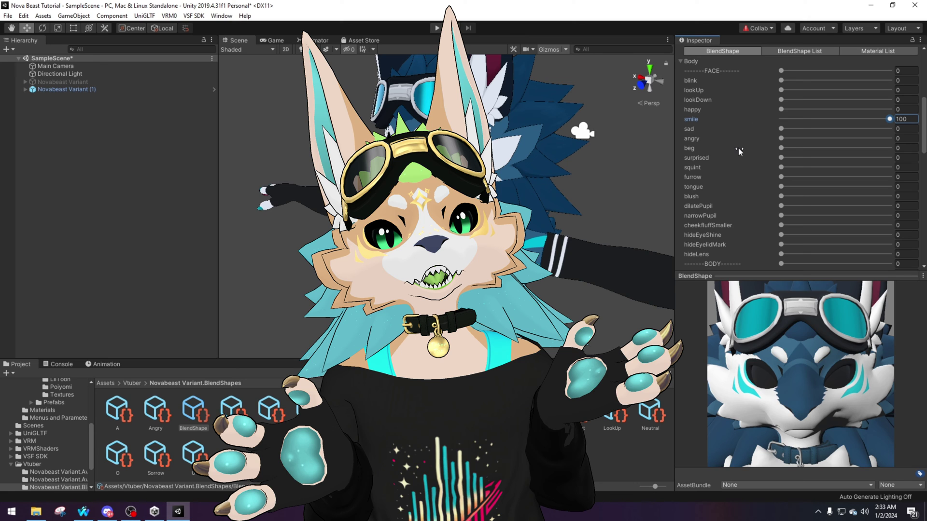
{"action": "left_click_drag", "start_coordinate": [782, 80], "coordinate": [893, 80]}
{"action": "scroll", "coordinate": [833, 197], "scroll_direction": "up", "scroll_amount": 5}
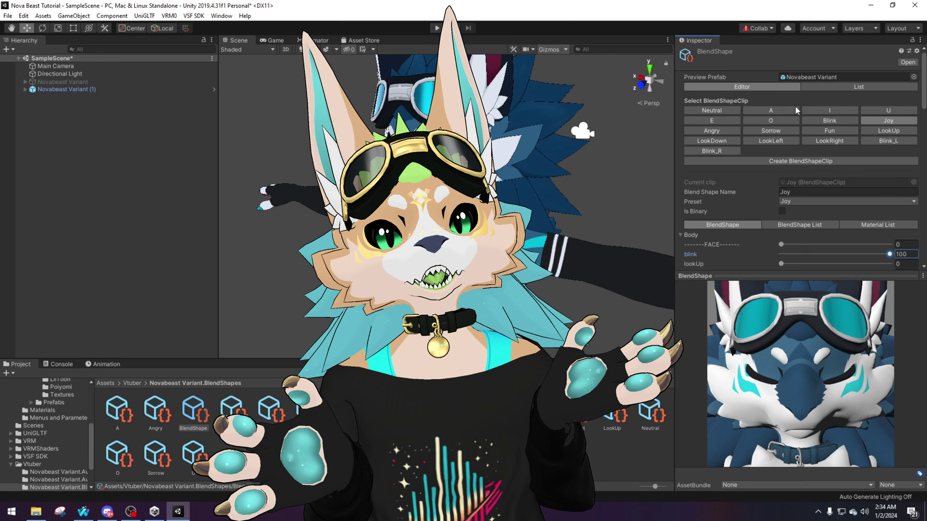
Select the Angry blend shape clip and set the Body's furrow and angry shapes to 100.
{"action": "left_click", "coordinate": [724, 130]}
{"action": "left_click", "coordinate": [681, 234]}
{"action": "scroll", "coordinate": [792, 201], "scroll_direction": "down", "scroll_amount": 5}
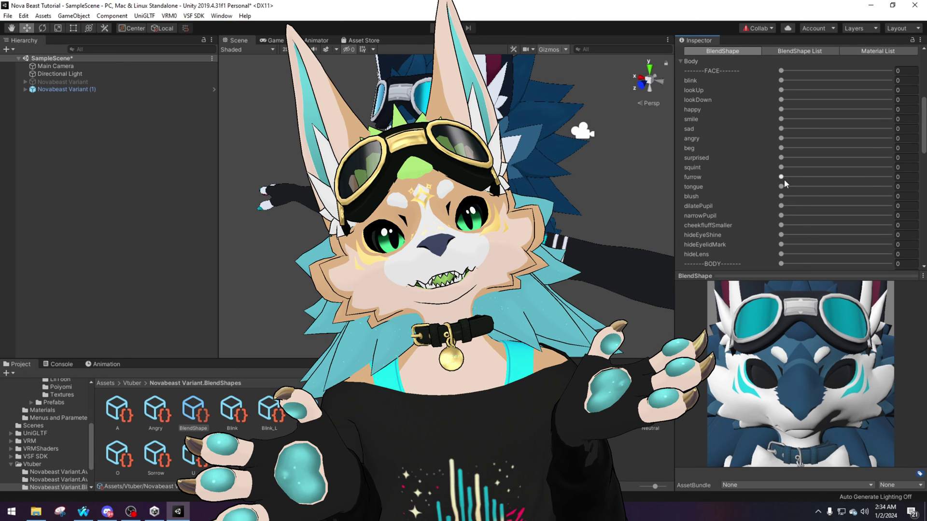
{"action": "left_click_drag", "start_coordinate": [784, 179], "coordinate": [890, 177]}
{"action": "left_click_drag", "start_coordinate": [782, 138], "coordinate": [890, 139]}
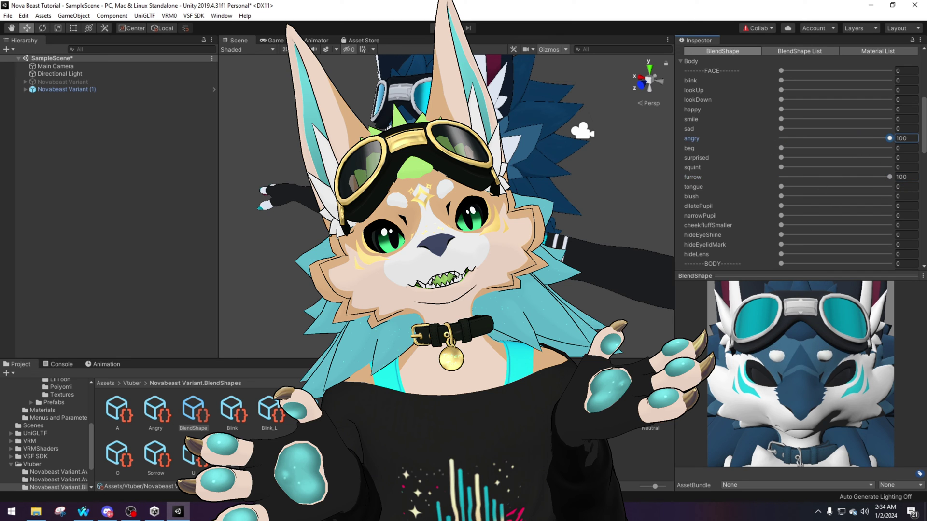
Reset the Angry clip's furrow shape to 0 and try out the happy shape, leaving it at 0.
{"action": "left_click_drag", "start_coordinate": [890, 177], "coordinate": [764, 176]}
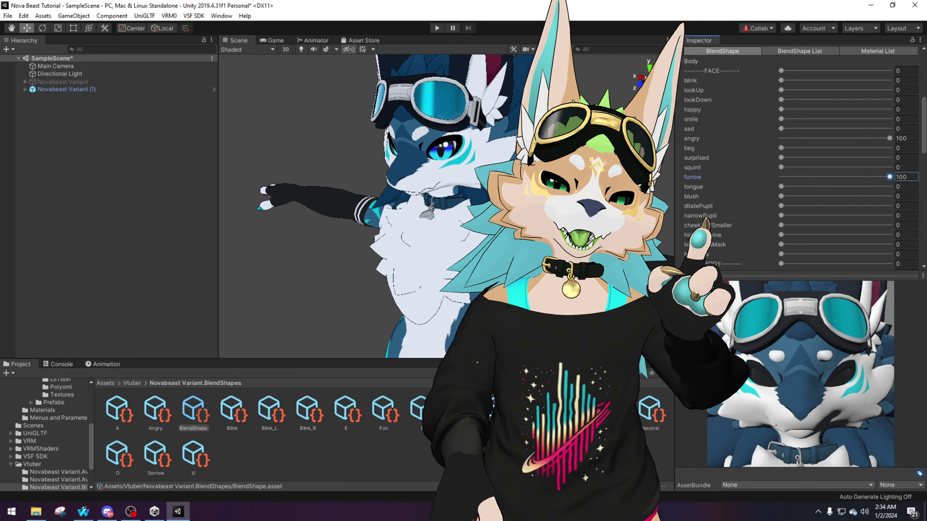
{"action": "left_click", "coordinate": [781, 177]}
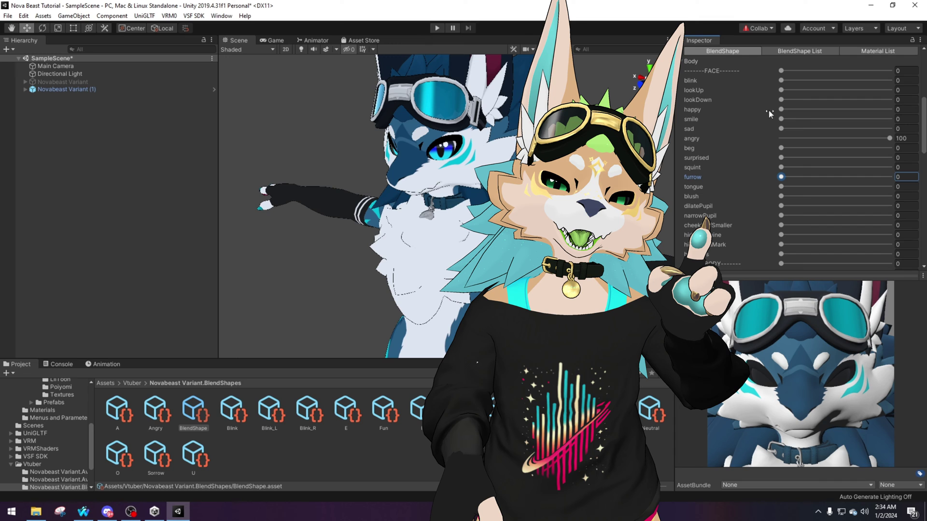
{"action": "left_click", "coordinate": [781, 109]}
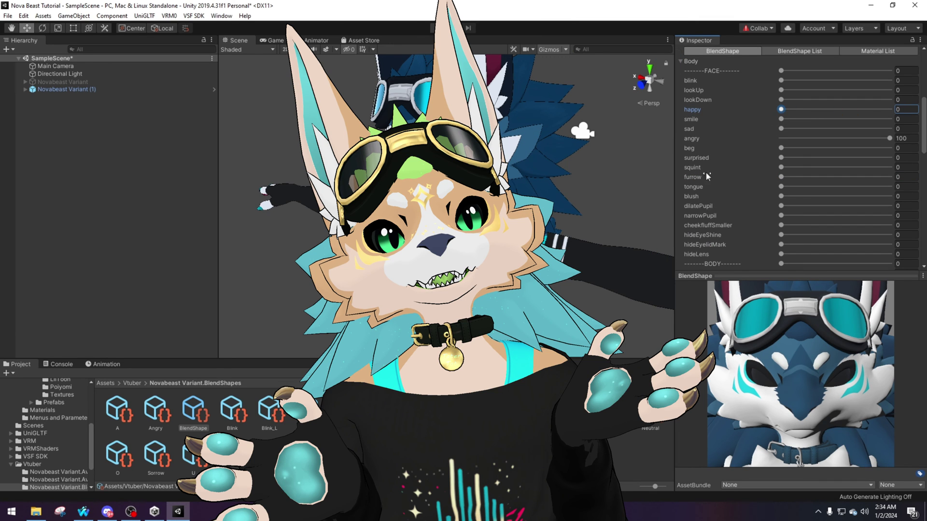
{"action": "scroll", "coordinate": [712, 96], "scroll_direction": "up", "scroll_amount": 5}
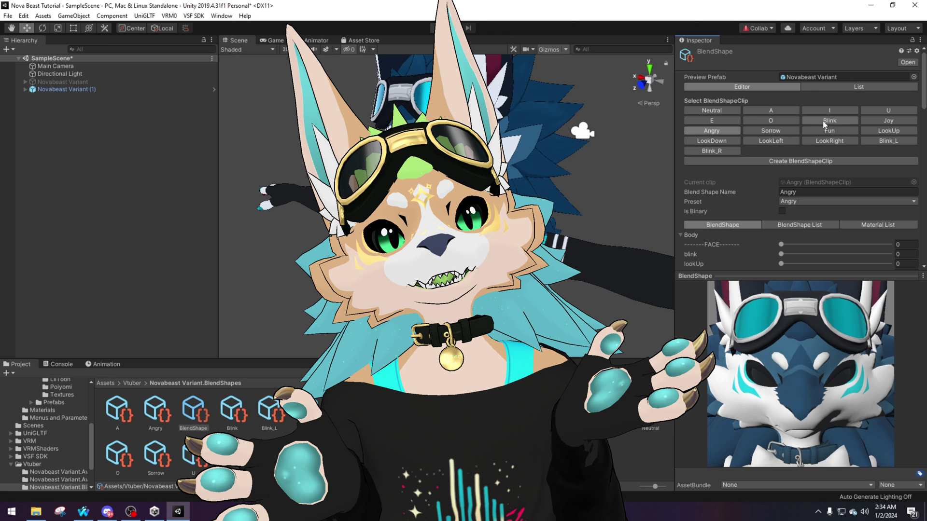
Return to the Joy blend shape clip and set the Body's blink shape to 0.
{"action": "left_click", "coordinate": [868, 120]}
{"action": "left_click", "coordinate": [681, 235]}
{"action": "scroll", "coordinate": [773, 200], "scroll_direction": "down", "scroll_amount": 3}
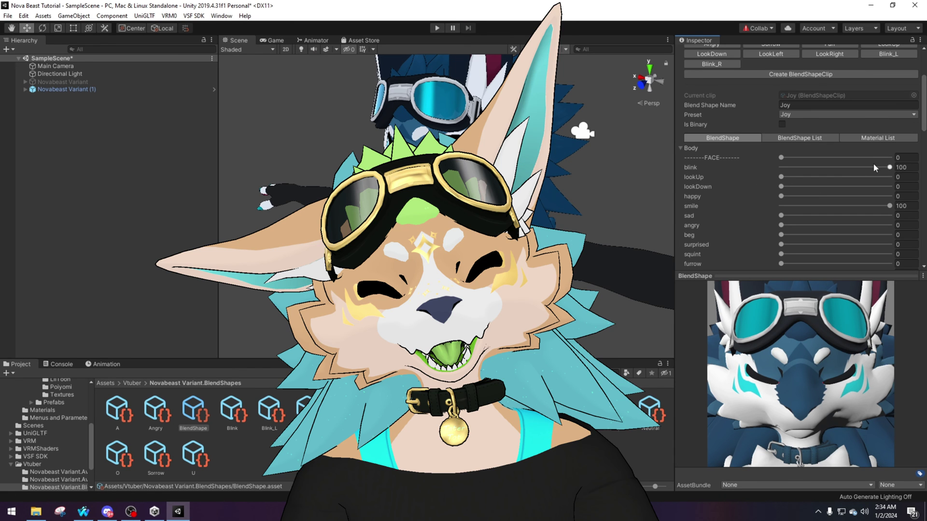
{"action": "left_click_drag", "start_coordinate": [889, 167], "coordinate": [752, 169]}
{"action": "scroll", "coordinate": [835, 225], "scroll_direction": "up", "scroll_amount": 5}
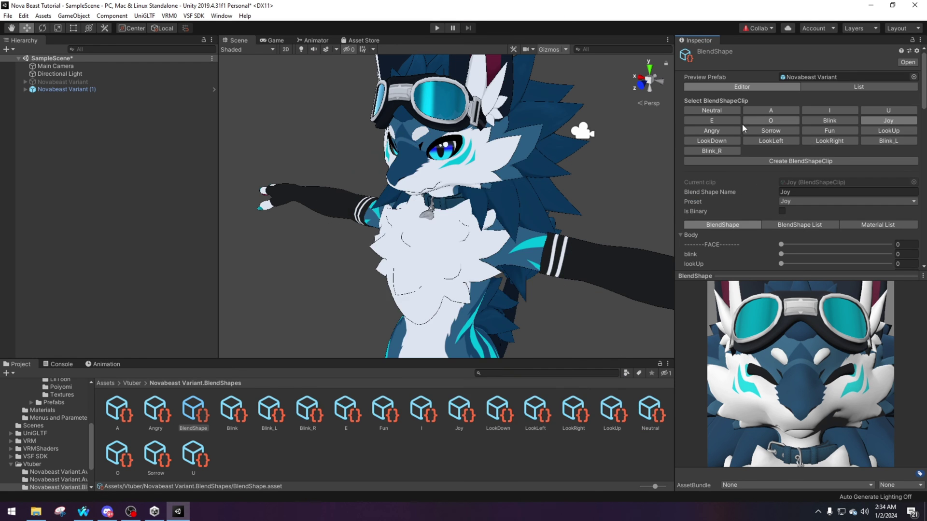
Select the Sorrow blend shape clip and set the Body's sad and beg shapes to 100.
{"action": "left_click", "coordinate": [770, 130]}
{"action": "left_click", "coordinate": [681, 236]}
{"action": "scroll", "coordinate": [763, 245], "scroll_direction": "down", "scroll_amount": 3}
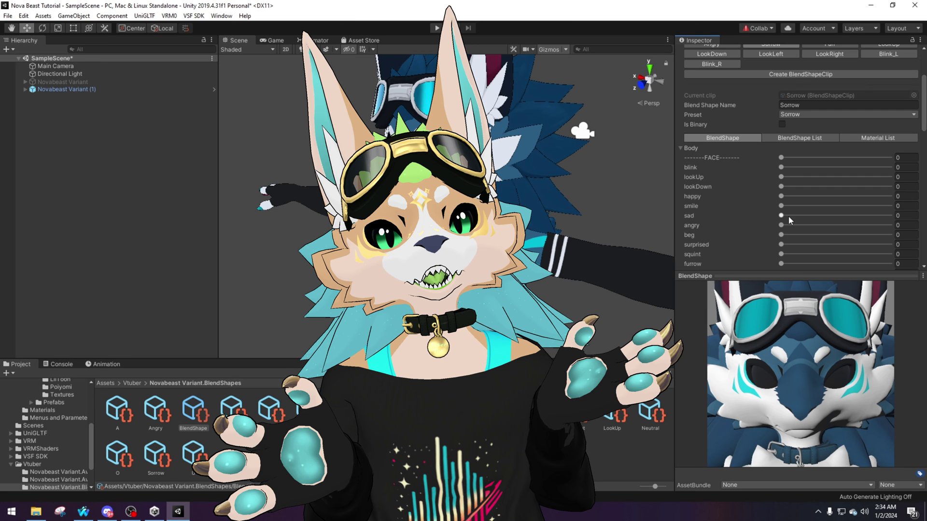
{"action": "left_click_drag", "start_coordinate": [782, 215], "coordinate": [914, 226]}
{"action": "scroll", "coordinate": [746, 236], "scroll_direction": "down", "scroll_amount": 3}
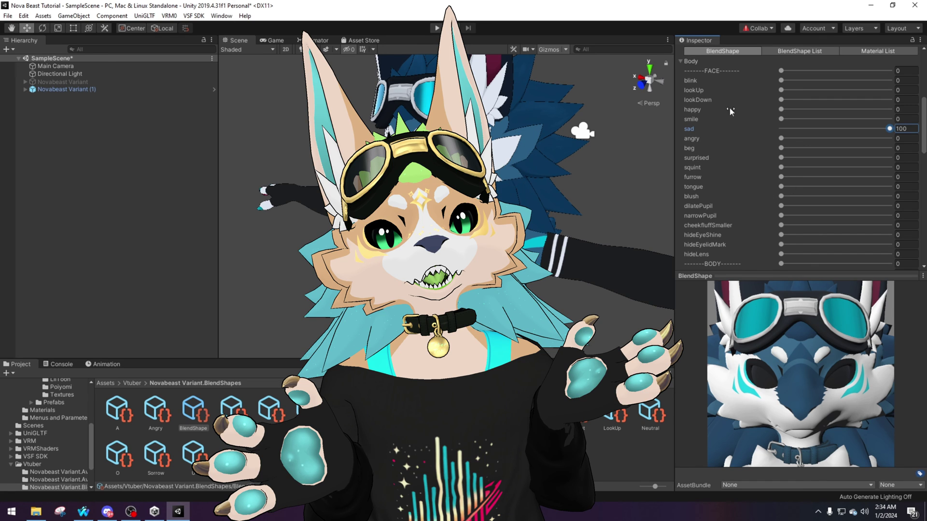
{"action": "left_click_drag", "start_coordinate": [781, 148], "coordinate": [890, 148]}
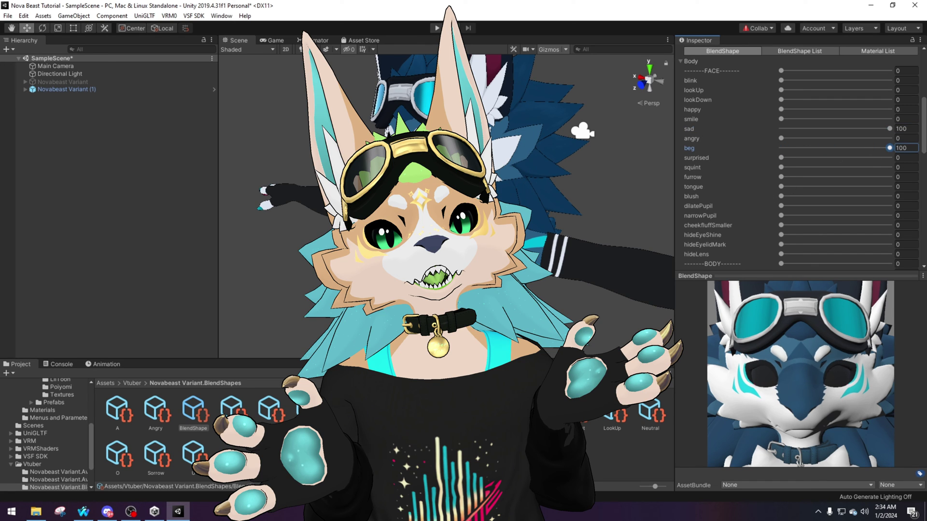
{"action": "scroll", "coordinate": [889, 130], "scroll_direction": "up", "scroll_amount": 6}
Export Novabeast Variant (1) as a vsfavatar file named tutorial in the Desktop's Tutorial folder.
{"action": "left_click", "coordinate": [69, 90]}
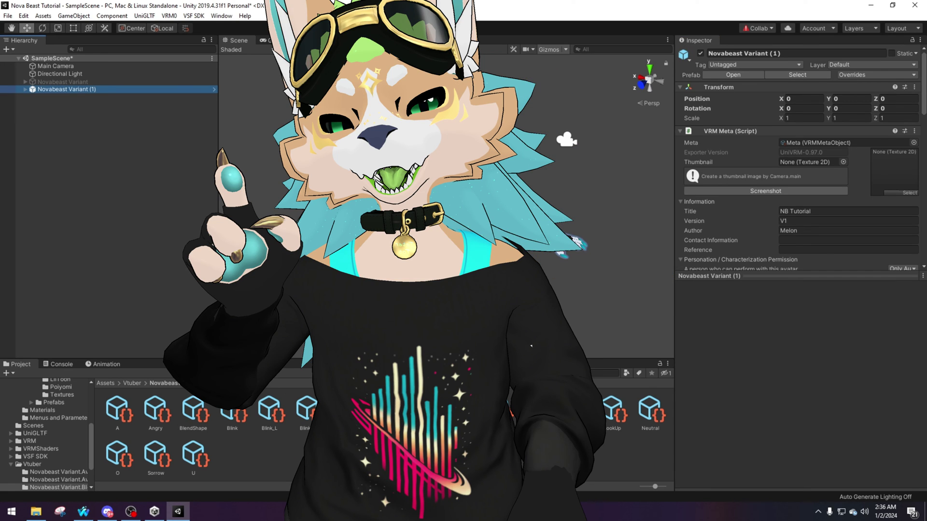
{"action": "left_click", "coordinate": [194, 16]}
{"action": "left_click", "coordinate": [217, 27]}
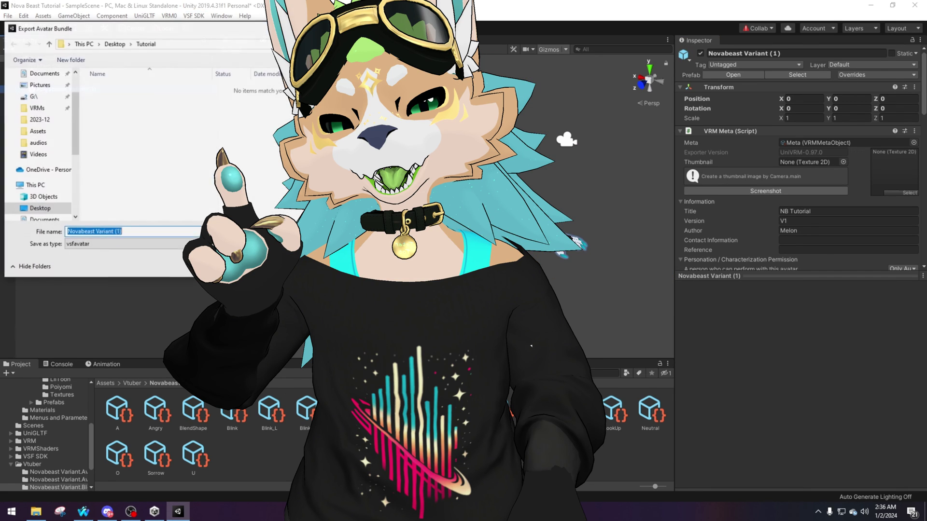
{"action": "type", "text": "tutorial"}
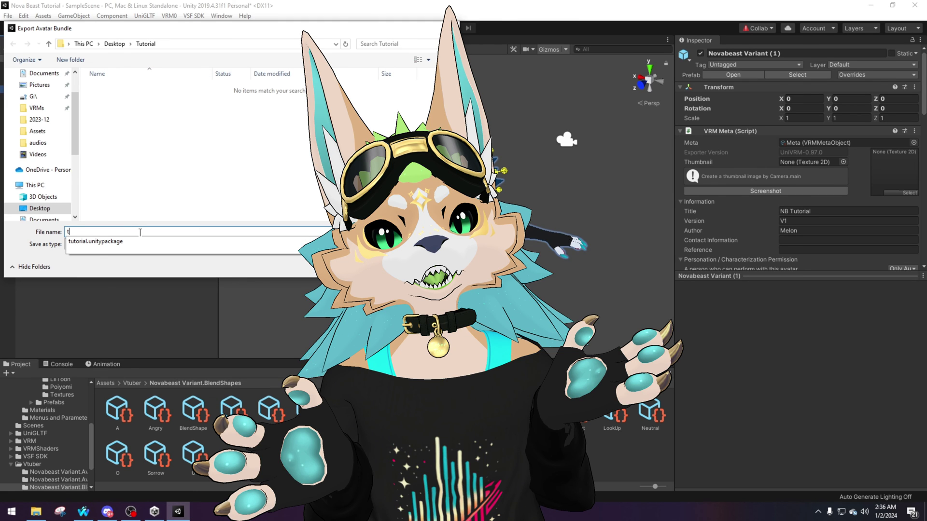
{"action": "key", "text": "Return"}
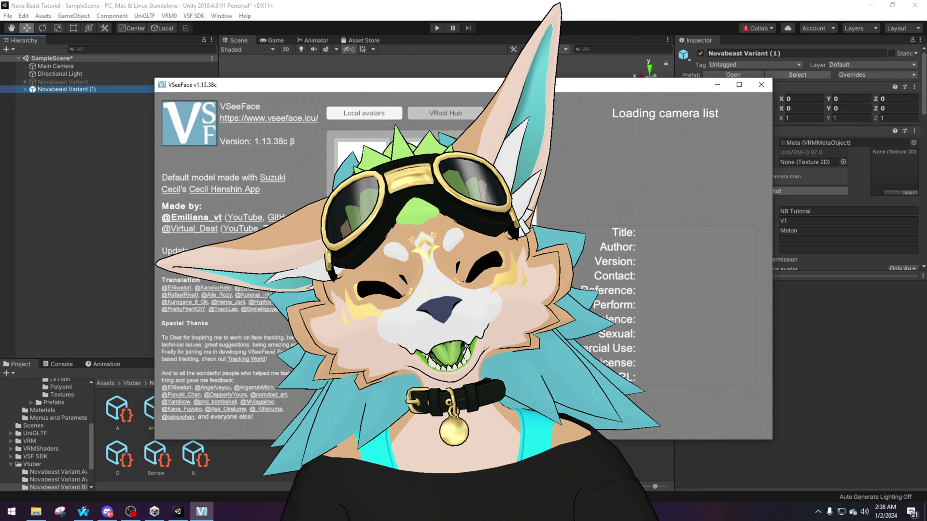
In VSeeFace, add and load the avatar file tutorial.vsfavatar from the Desktop's Tutorial folder.
{"action": "left_click", "coordinate": [362, 164]}
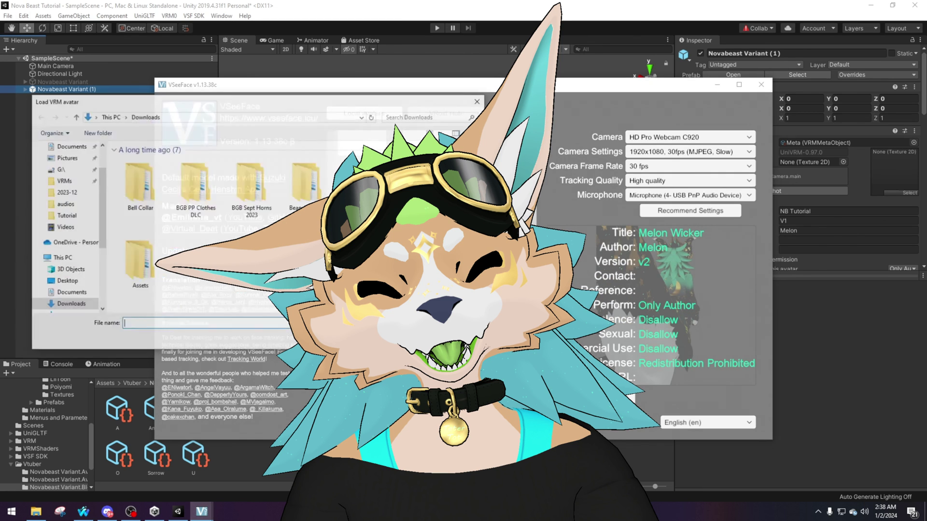
{"action": "left_click", "coordinate": [67, 281]}
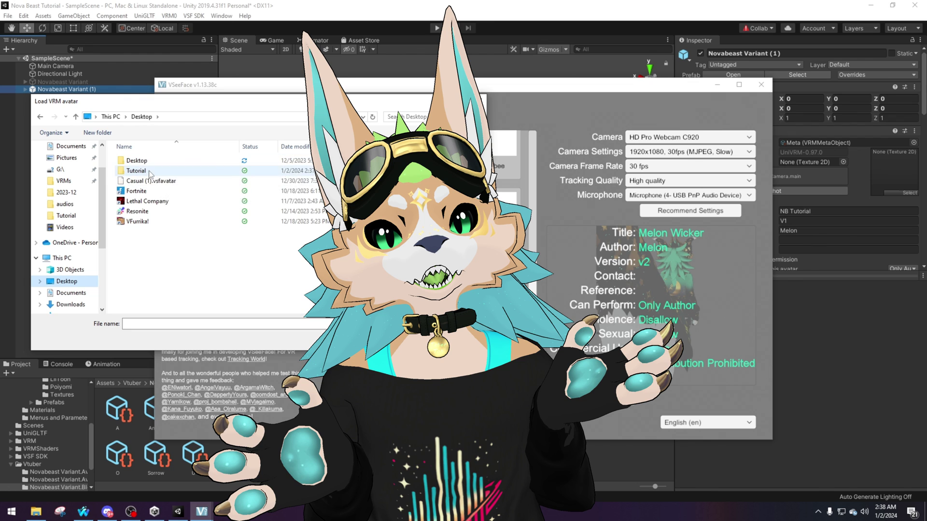
{"action": "double_click", "coordinate": [182, 172]}
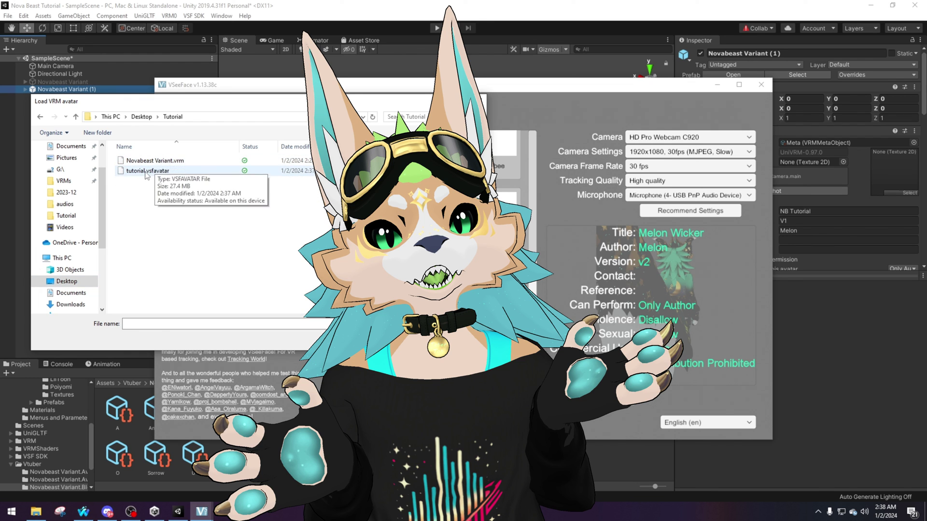
{"action": "left_click", "coordinate": [177, 176]}
{"action": "double_click", "coordinate": [176, 176]}
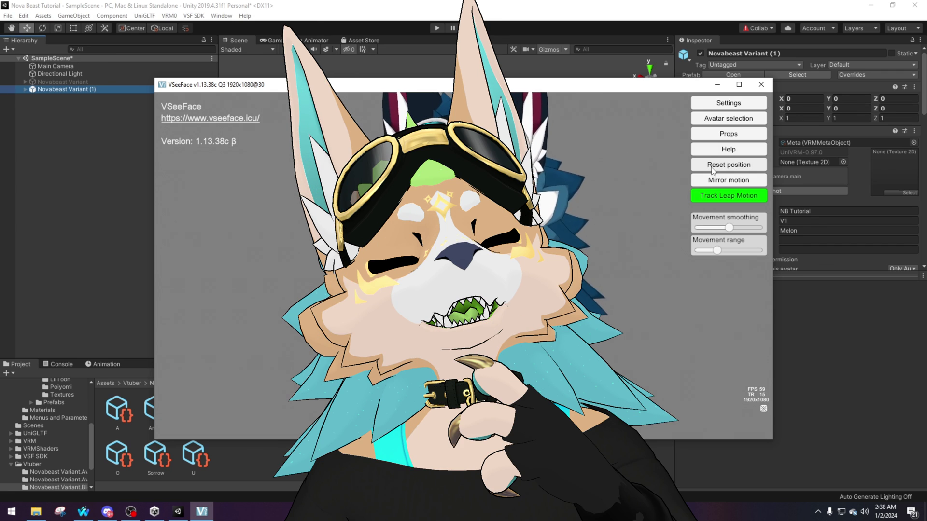
Turn on motion mirroring for the loaded avatar and maximise the VSeeFace window.
{"action": "left_click", "coordinate": [731, 180]}
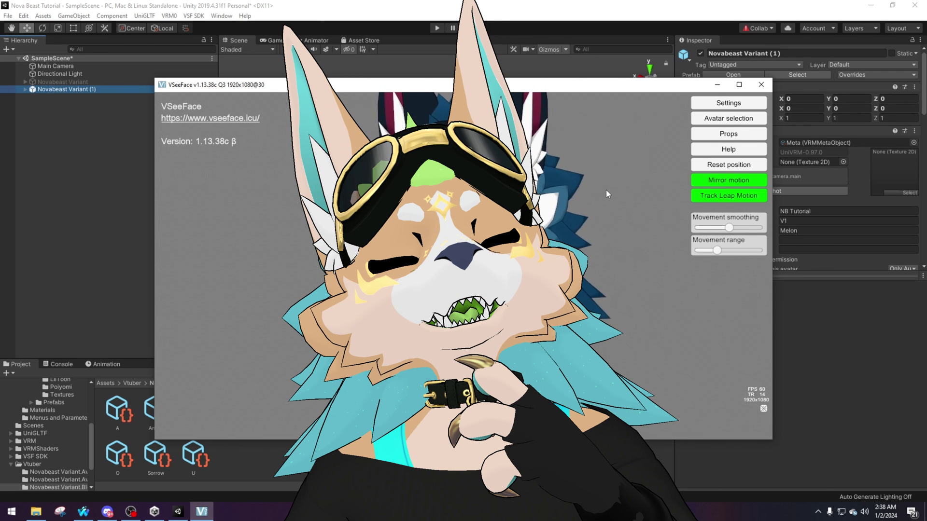
{"action": "left_click", "coordinate": [739, 85]}
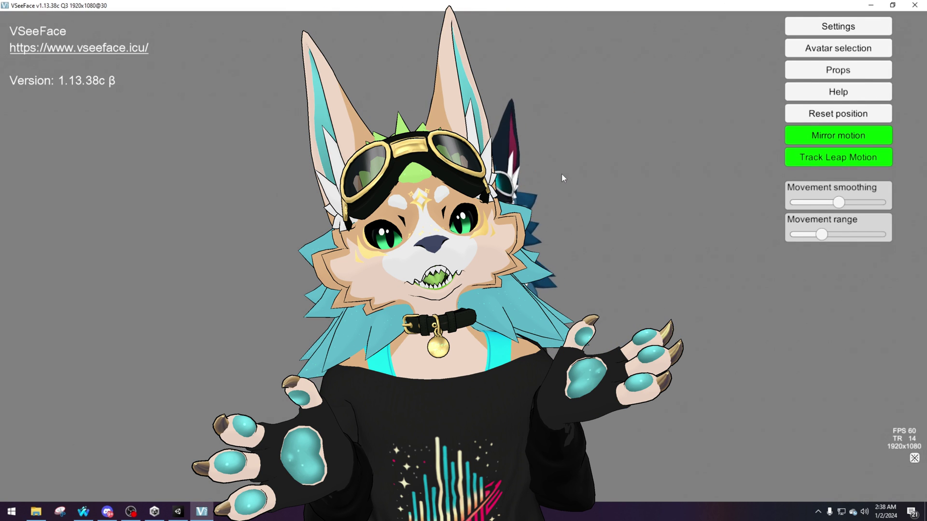